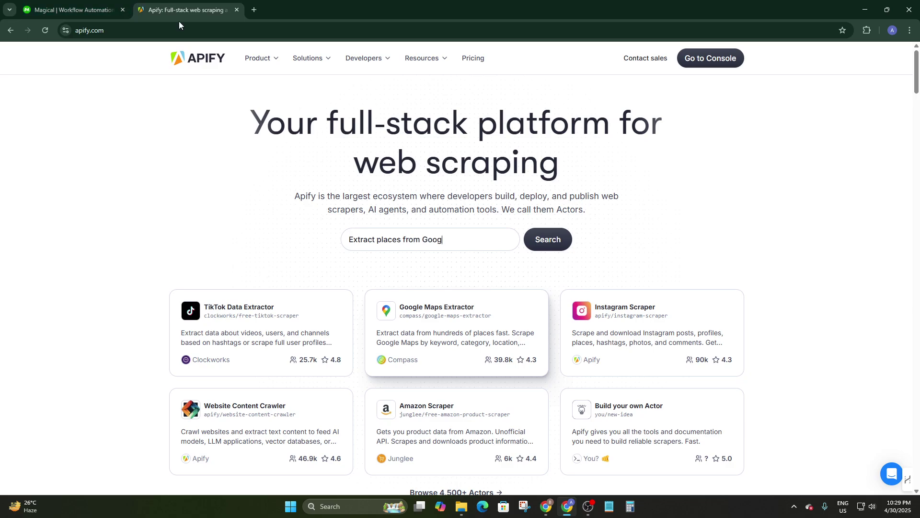
Step: Switch to the Magical tab and glance over the getmagical.com homepage
{"action": "left_click", "coordinate": [77, 4]}
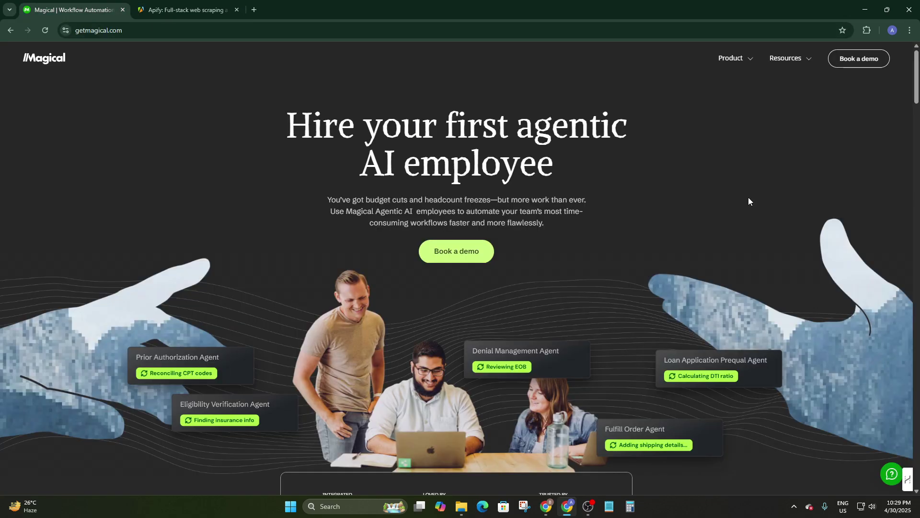
{"action": "scroll", "coordinate": [503, 315], "scroll_direction": "down", "scroll_amount": 3}
{"action": "scroll", "coordinate": [444, 309], "scroll_direction": "up", "scroll_amount": 3}
{"action": "scroll", "coordinate": [451, 302], "scroll_direction": "down", "scroll_amount": 5}
{"action": "scroll", "coordinate": [456, 269], "scroll_direction": "up", "scroll_amount": 4}
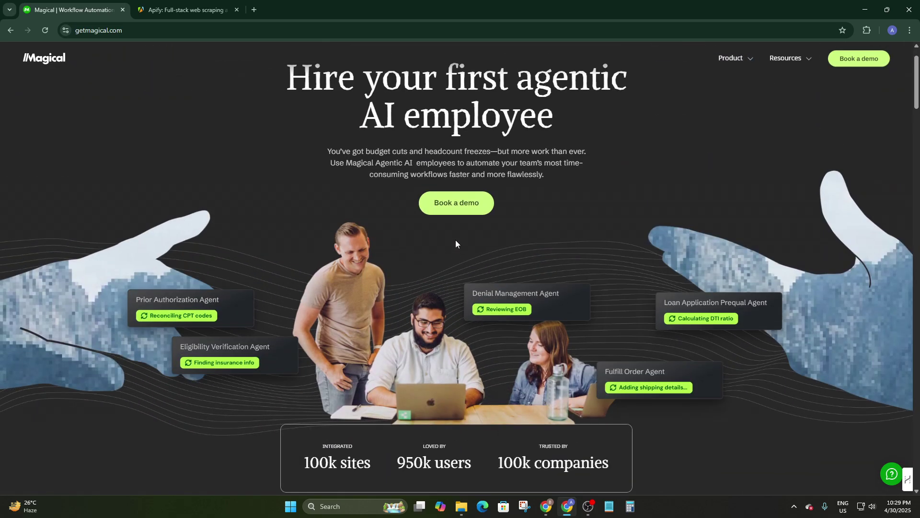
Step: Open the Book a demo form, select Automation as the intended use, and continue
{"action": "left_click", "coordinate": [459, 208]}
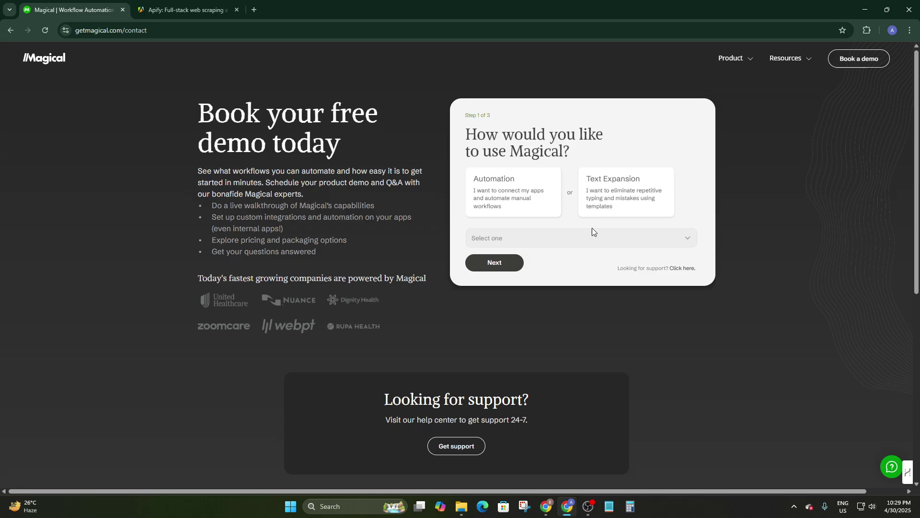
{"action": "scroll", "coordinate": [526, 284], "scroll_direction": "down", "scroll_amount": 2}
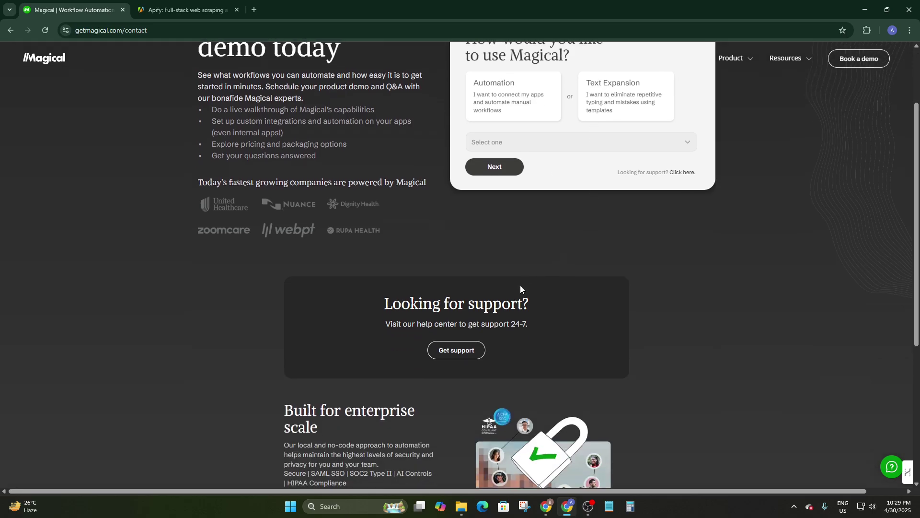
{"action": "scroll", "coordinate": [495, 177], "scroll_direction": "up", "scroll_amount": 2}
{"action": "left_click", "coordinate": [482, 270]}
{"action": "scroll", "coordinate": [481, 273], "scroll_direction": "down", "scroll_amount": 5}
{"action": "scroll", "coordinate": [481, 269], "scroll_direction": "up", "scroll_amount": 5}
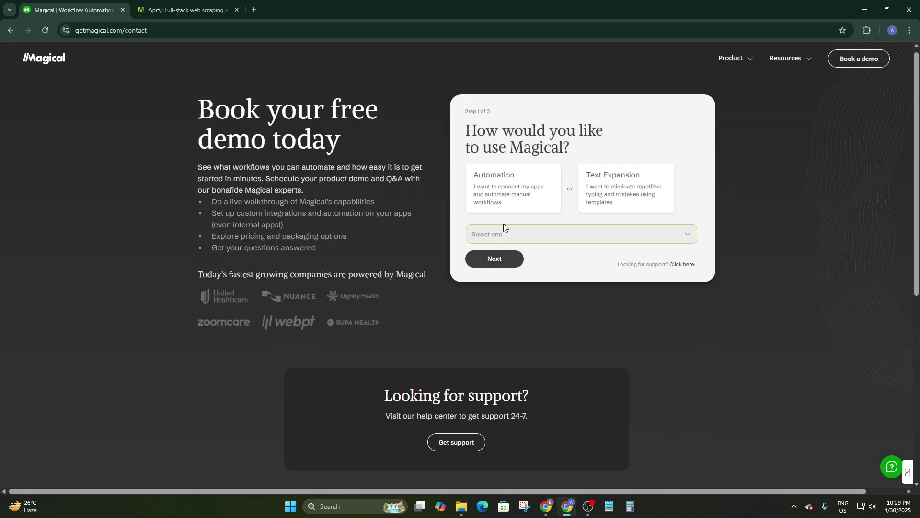
{"action": "left_click", "coordinate": [490, 261]}
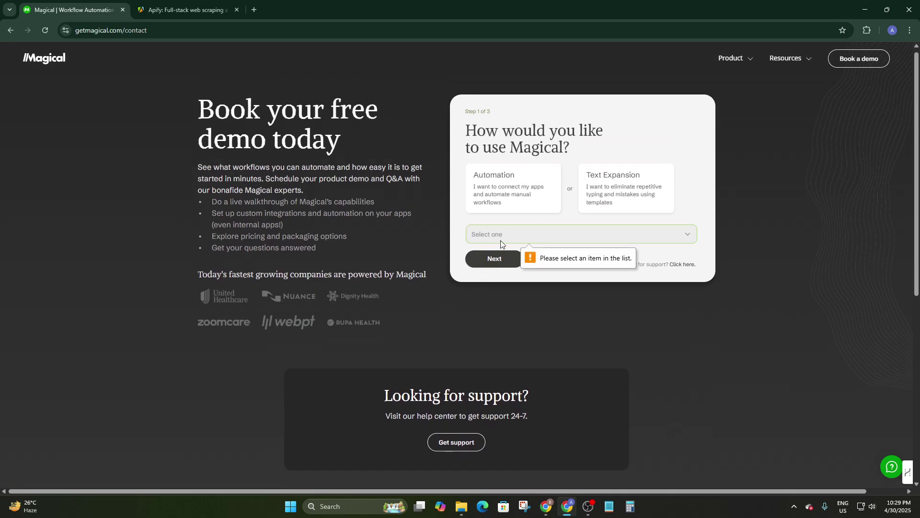
{"action": "left_click", "coordinate": [501, 239]}
{"action": "left_click", "coordinate": [496, 263]}
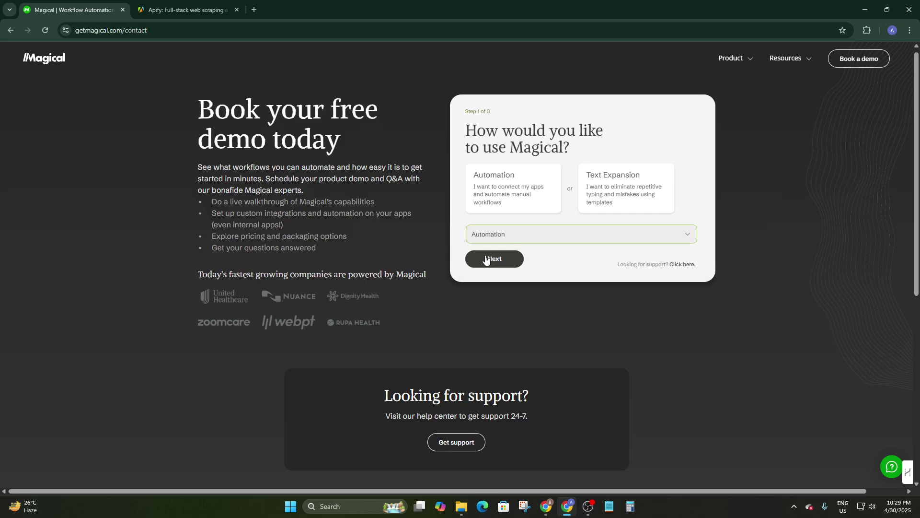
{"action": "left_click", "coordinate": [488, 259]}
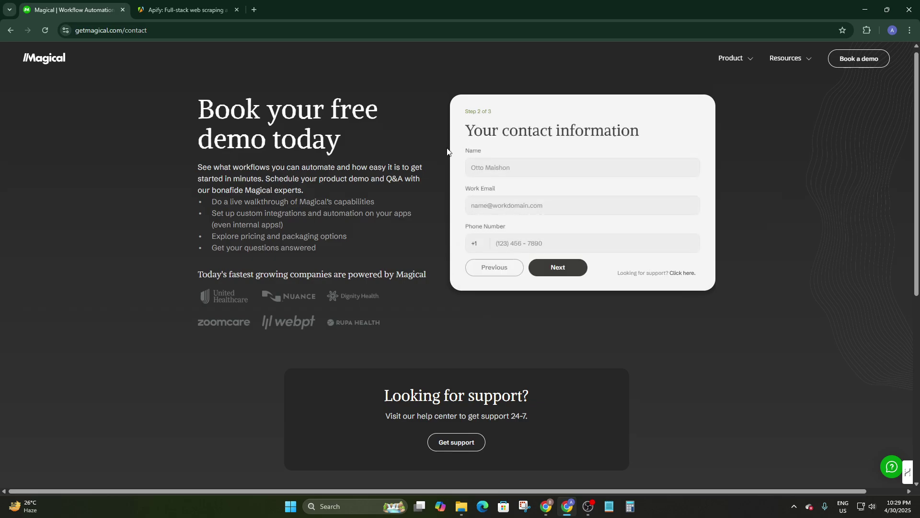
Step: Enter the contact's full name in the demo form
{"action": "left_click", "coordinate": [495, 171]}
{"action": "scroll", "coordinate": [510, 190], "scroll_direction": "down", "scroll_amount": 2}
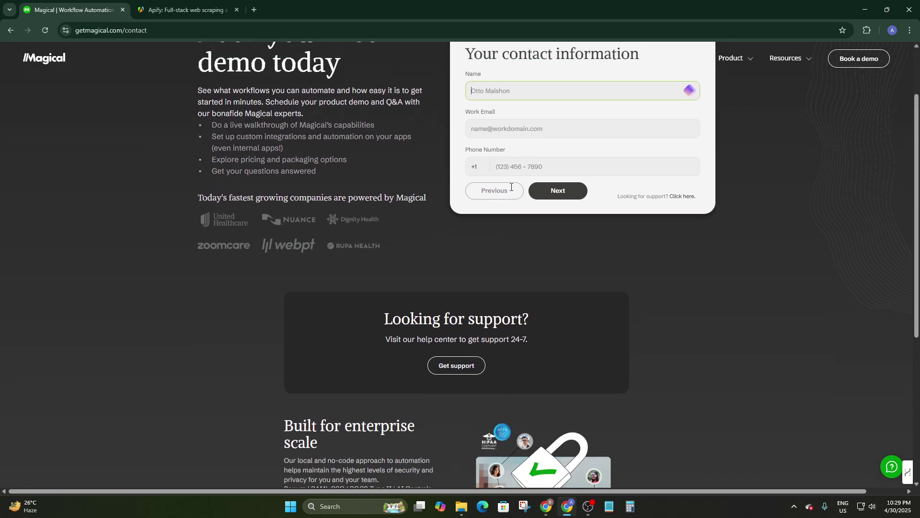
{"action": "scroll", "coordinate": [519, 173], "scroll_direction": "up", "scroll_amount": 2}
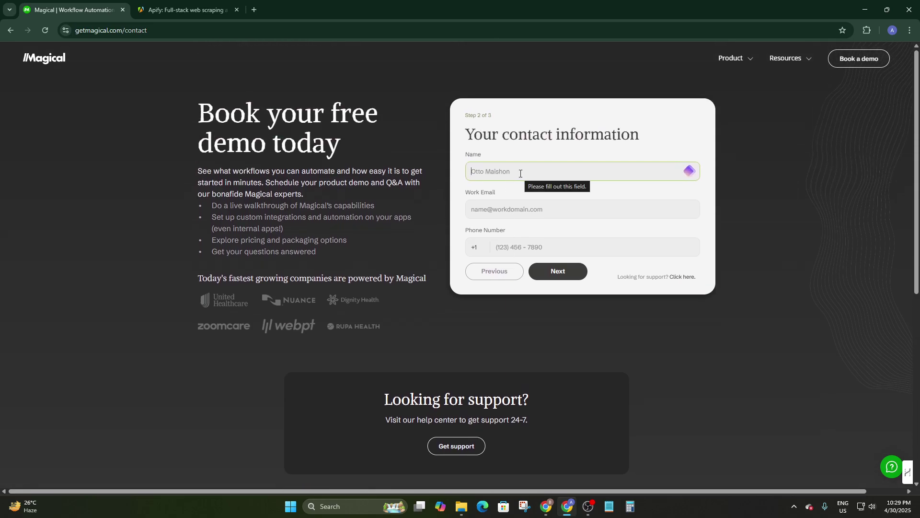
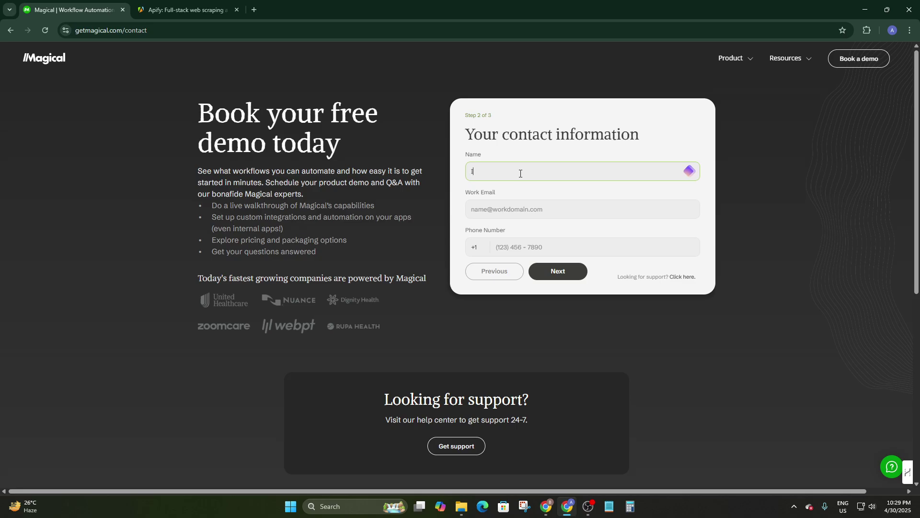
Step: Fill in the work email field, ending with a pasted email alias
{"action": "left_click", "coordinate": [515, 206]}
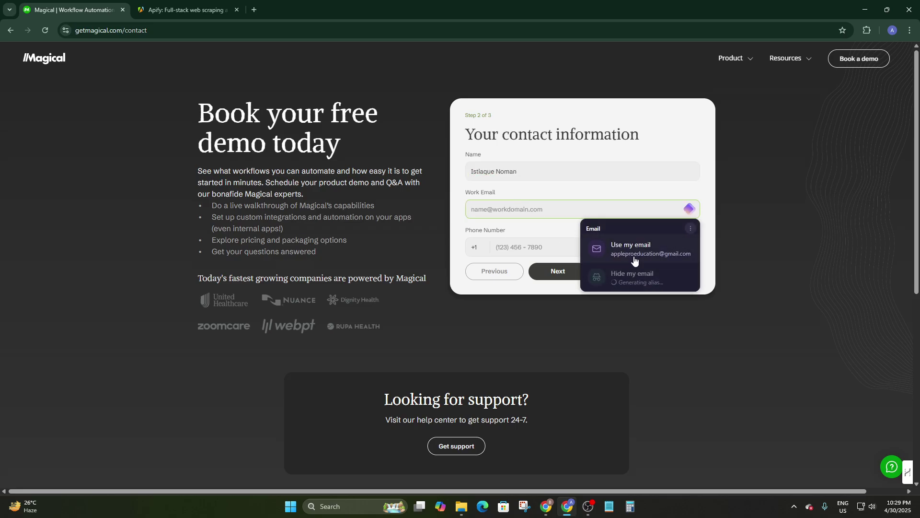
{"action": "key", "text": "Escape"}
{"action": "left_click", "coordinate": [530, 216]}
{"action": "key", "text": "Escape"}
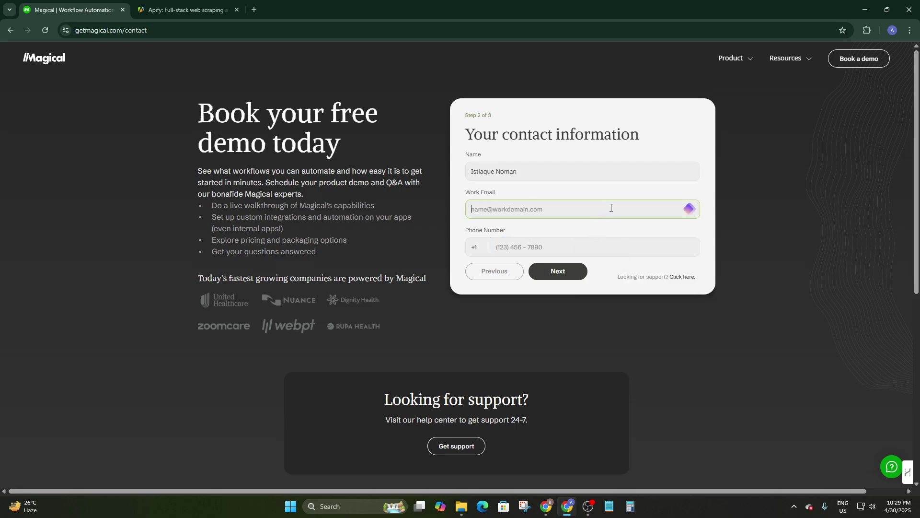
{"action": "left_click", "coordinate": [645, 214]}
{"action": "key", "text": "Escape"}
{"action": "left_click", "coordinate": [536, 244]}
{"action": "left_click", "coordinate": [523, 210]}
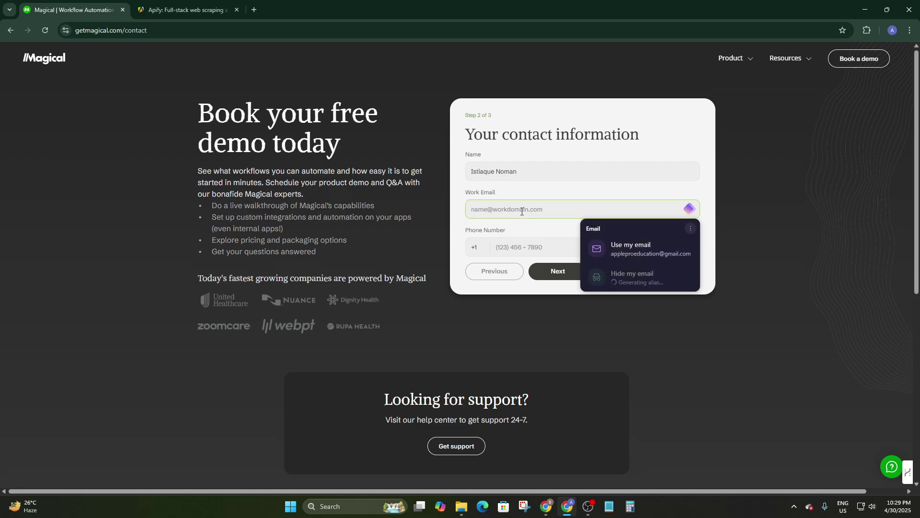
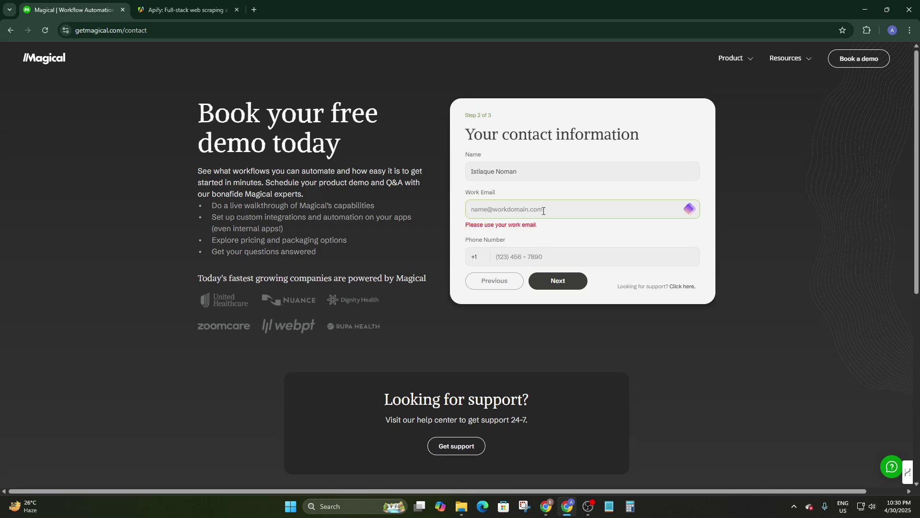
{"action": "key", "text": "ctrl+v"}
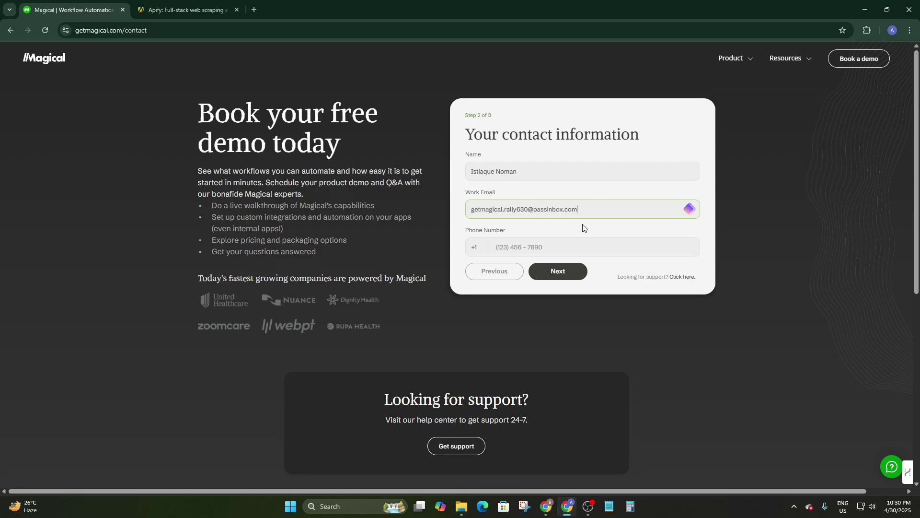
Step: Enter the contact's phone number and continue to the company details step
{"action": "left_click", "coordinate": [560, 250]}
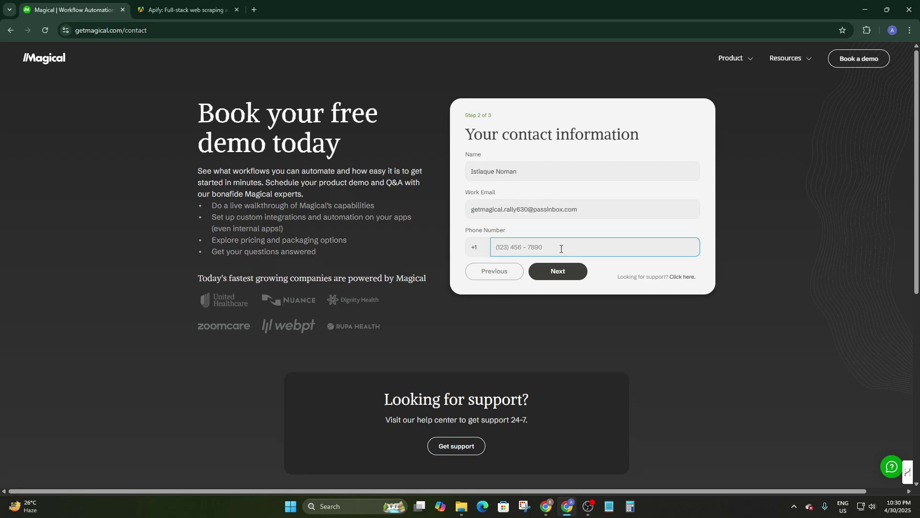
{"action": "left_click", "coordinate": [557, 272]}
{"action": "left_click", "coordinate": [495, 179]}
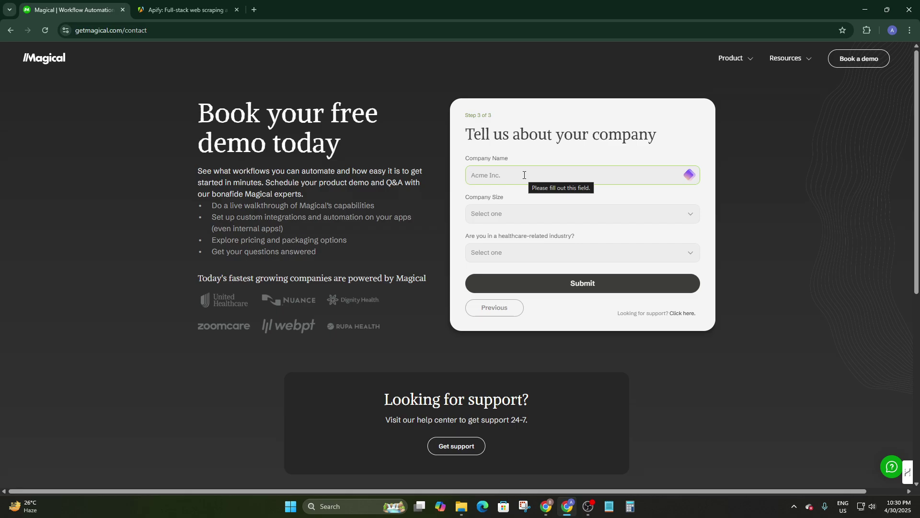
Step: Submit the demo request for Baraka LTD with company size 2-10 and healthcare No
{"action": "type", "text": "Baraka LTD"}
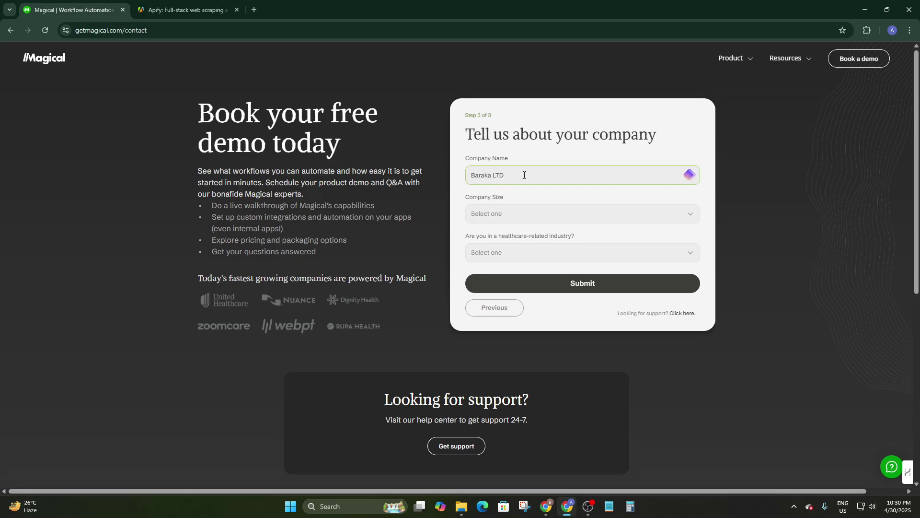
{"action": "left_click", "coordinate": [500, 220]}
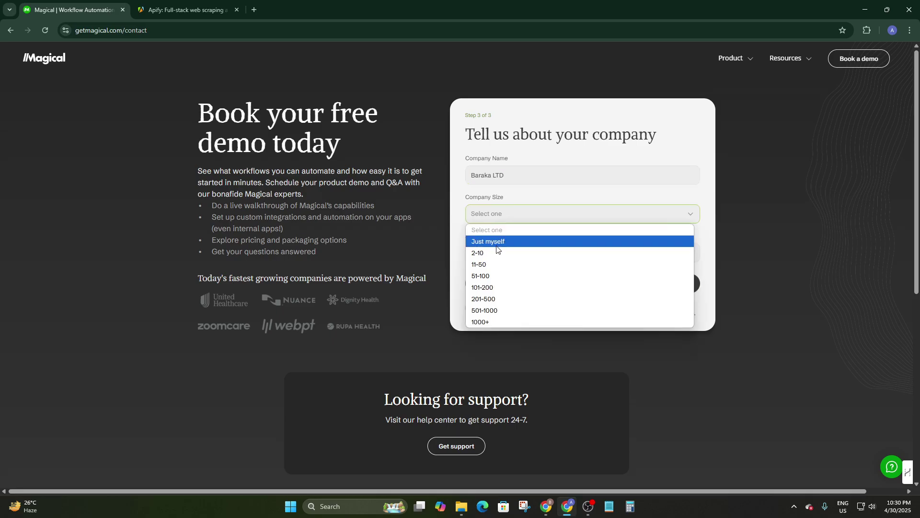
{"action": "left_click", "coordinate": [493, 251]}
{"action": "left_click", "coordinate": [502, 258]}
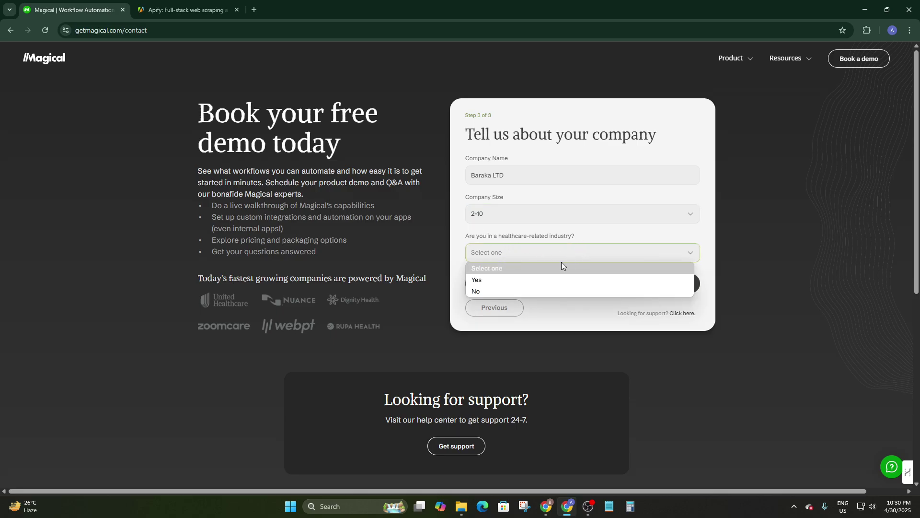
{"action": "left_click", "coordinate": [498, 291]}
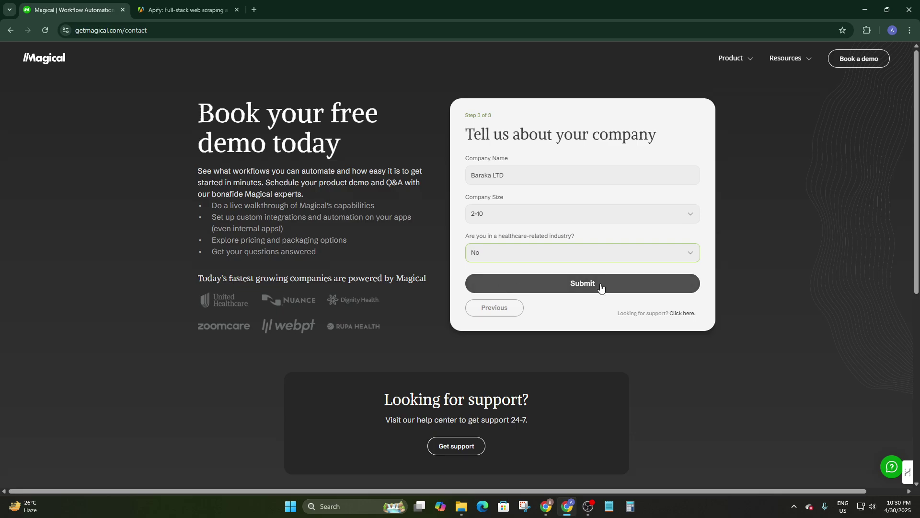
{"action": "left_click", "coordinate": [601, 287]}
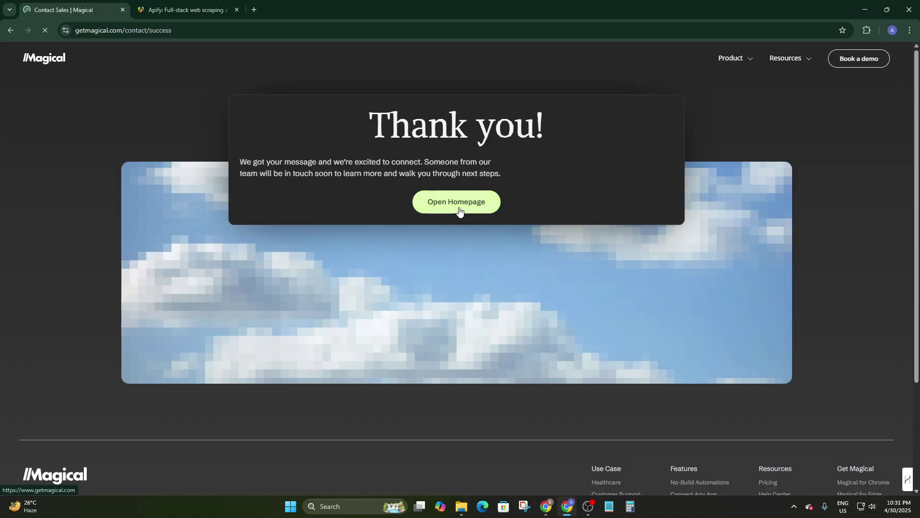
Step: Return from the thank-you page to the Magical homepage and scroll through it
{"action": "left_click", "coordinate": [460, 211]}
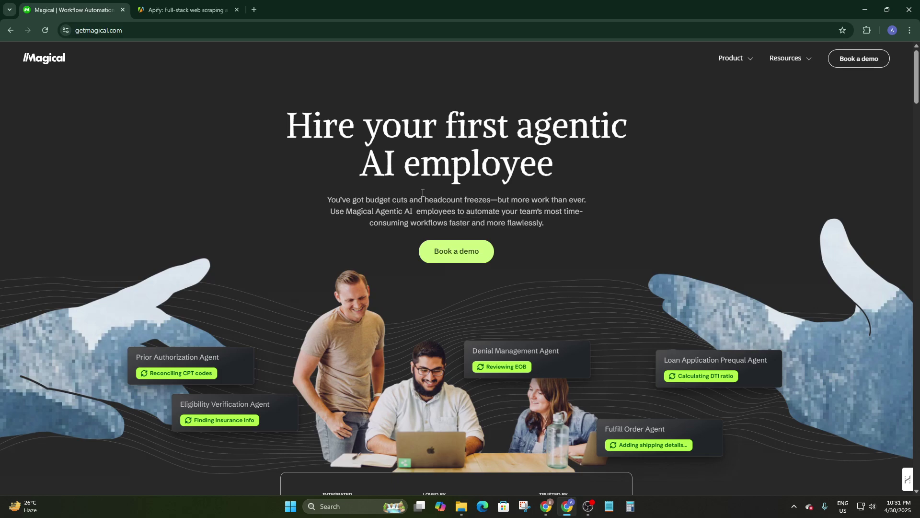
{"action": "scroll", "coordinate": [671, 200], "scroll_direction": "down", "scroll_amount": 3}
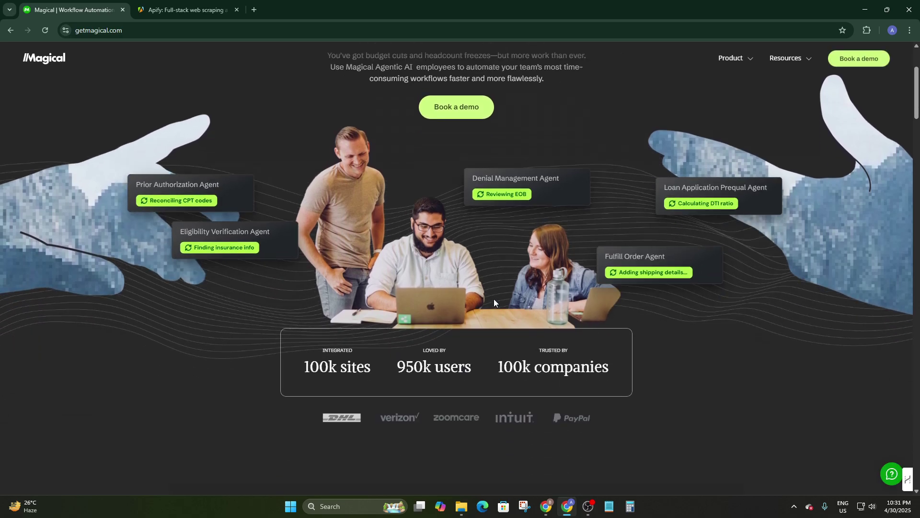
{"action": "scroll", "coordinate": [508, 291], "scroll_direction": "down", "scroll_amount": 12}
{"action": "scroll", "coordinate": [492, 303], "scroll_direction": "down", "scroll_amount": 12}
{"action": "scroll", "coordinate": [492, 303], "scroll_direction": "up", "scroll_amount": 3}
{"action": "scroll", "coordinate": [492, 303], "scroll_direction": "down", "scroll_amount": 6}
{"action": "scroll", "coordinate": [492, 305], "scroll_direction": "down", "scroll_amount": 20}
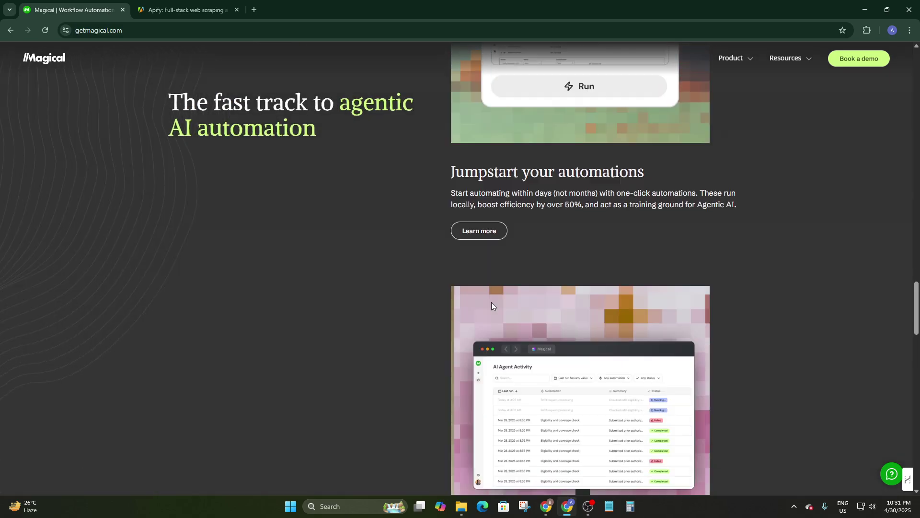
{"action": "scroll", "coordinate": [492, 305], "scroll_direction": "up", "scroll_amount": 7}
{"action": "scroll", "coordinate": [502, 339], "scroll_direction": "down", "scroll_amount": 20}
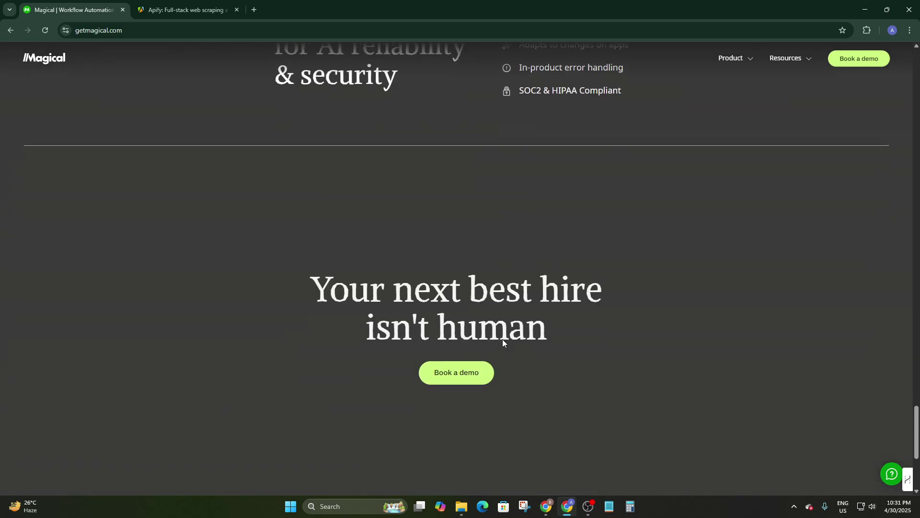
{"action": "scroll", "coordinate": [502, 341], "scroll_direction": "up", "scroll_amount": 20}
{"action": "scroll", "coordinate": [502, 340], "scroll_direction": "up", "scroll_amount": 20}
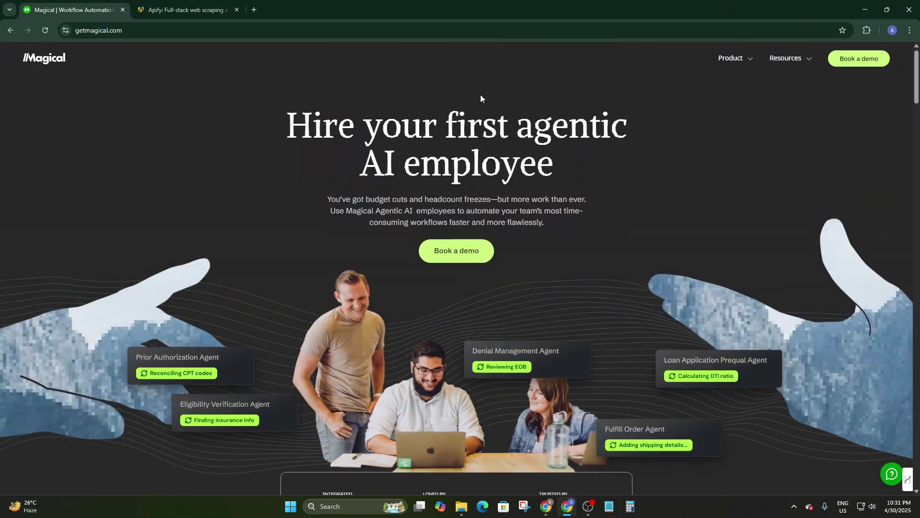
Step: Find the Magical: AI Agent for Autofill Automation listing in the Chrome Web Store
{"action": "left_click", "coordinate": [254, 10]}
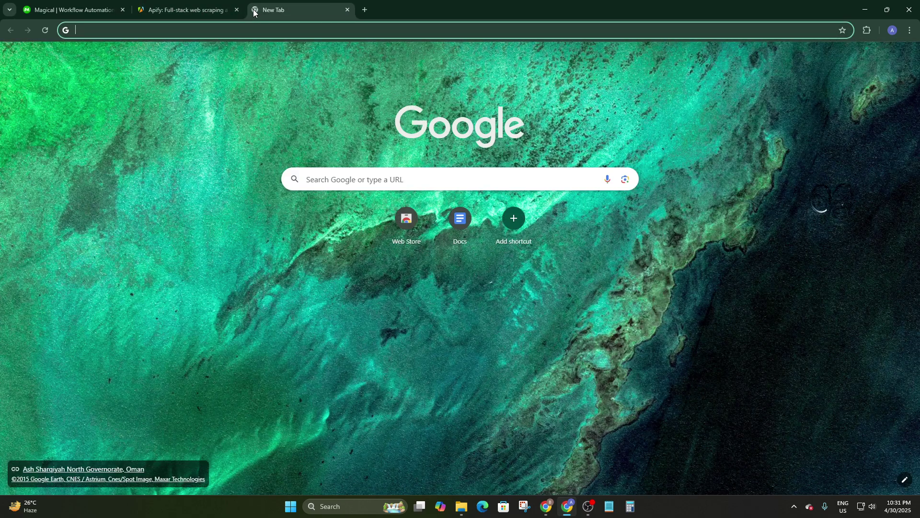
{"action": "left_click", "coordinate": [407, 218]}
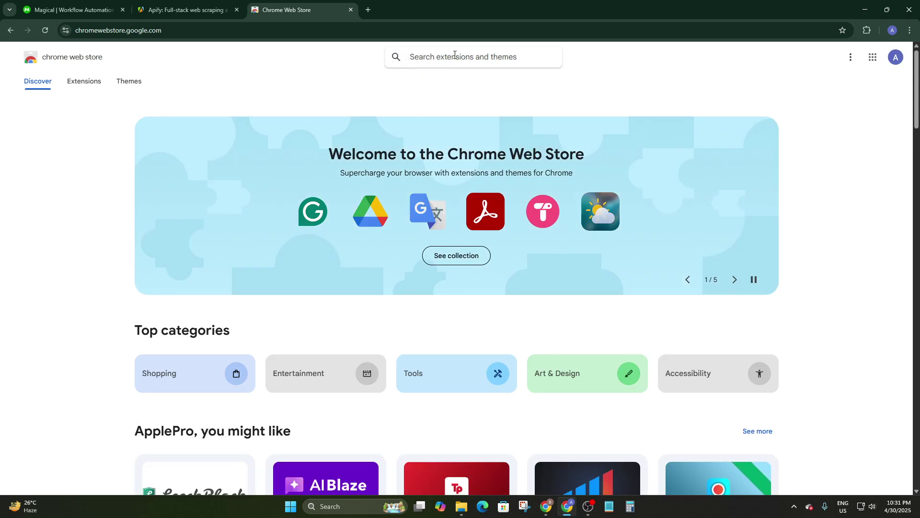
{"action": "type", "text": "Magical"}
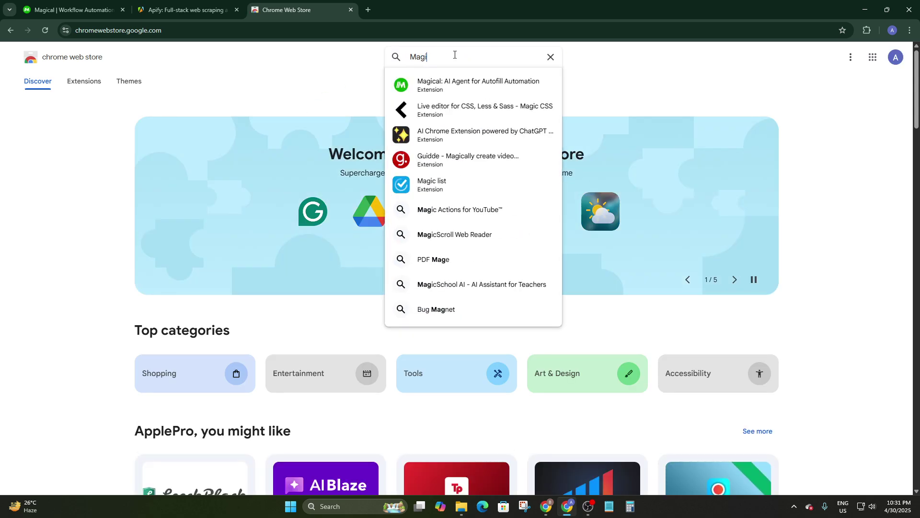
{"action": "left_click", "coordinate": [443, 82]}
{"action": "left_click", "coordinate": [122, 10]}
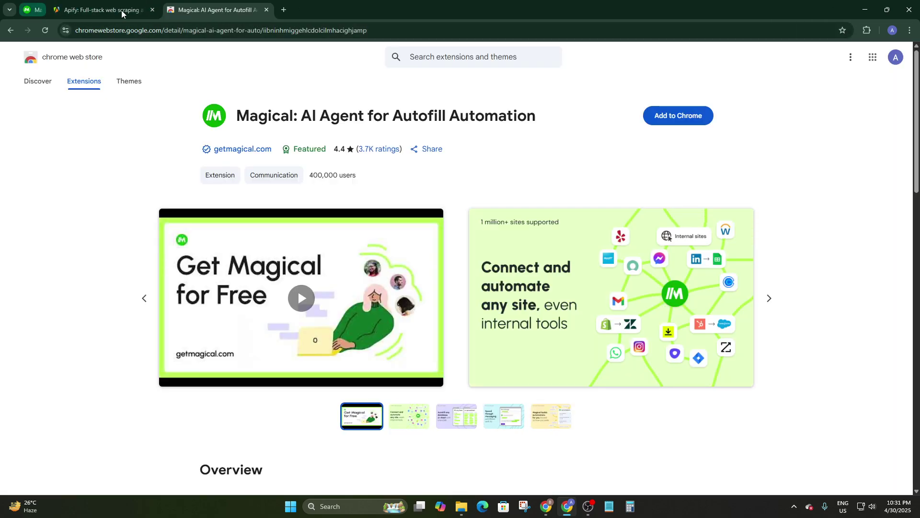
Step: Add the Magical extension to Chrome and check the installed extensions list
{"action": "left_click", "coordinate": [696, 119]}
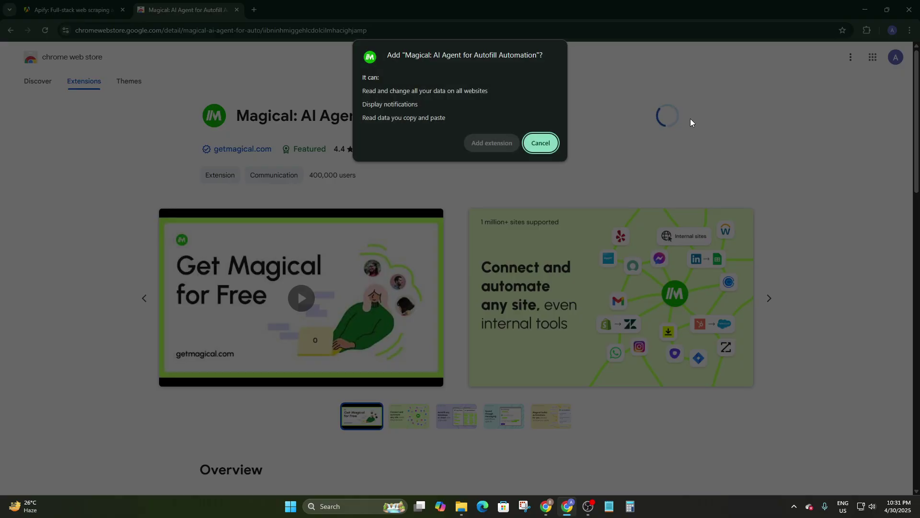
{"action": "left_click", "coordinate": [482, 151]}
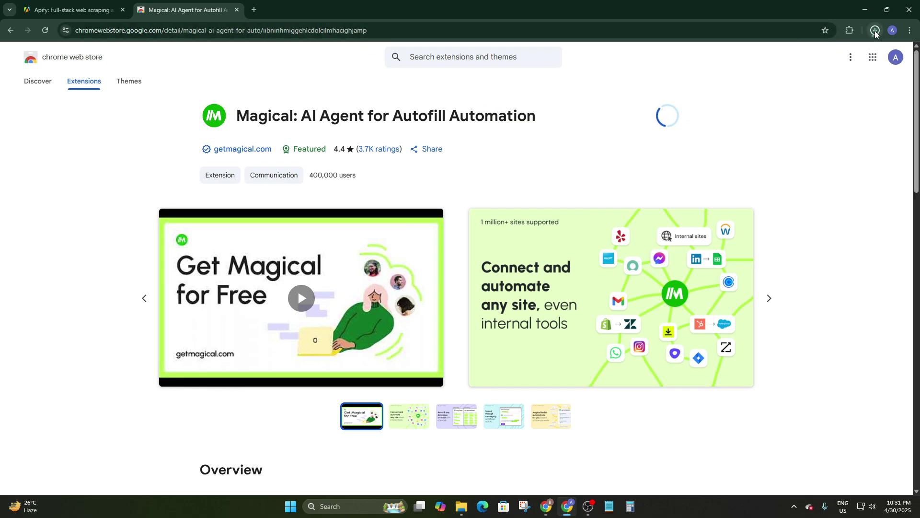
{"action": "left_click", "coordinate": [876, 30]}
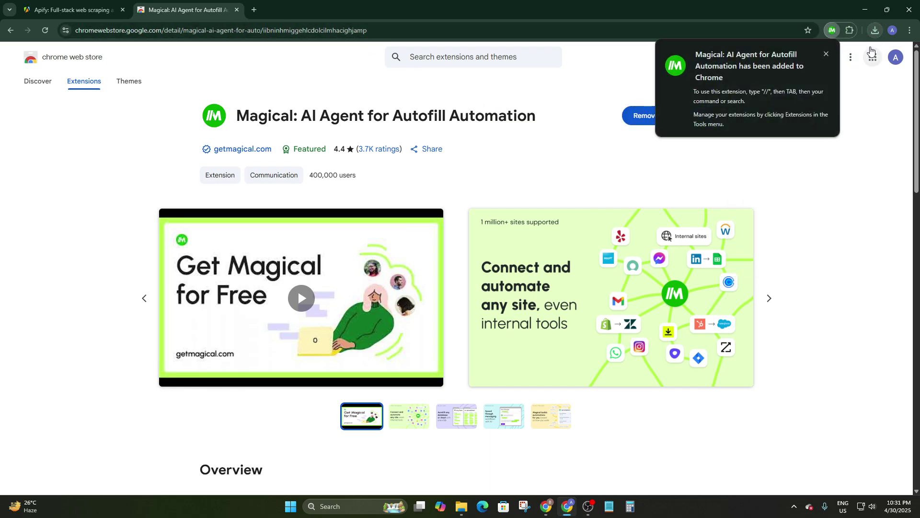
{"action": "left_click", "coordinate": [847, 30]}
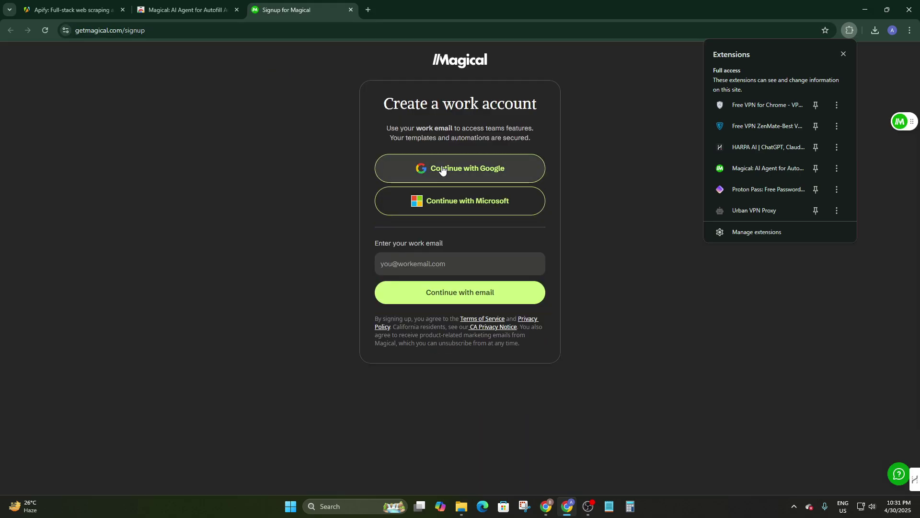
Step: Sign up for Magical using a Google account
{"action": "left_click", "coordinate": [438, 163]}
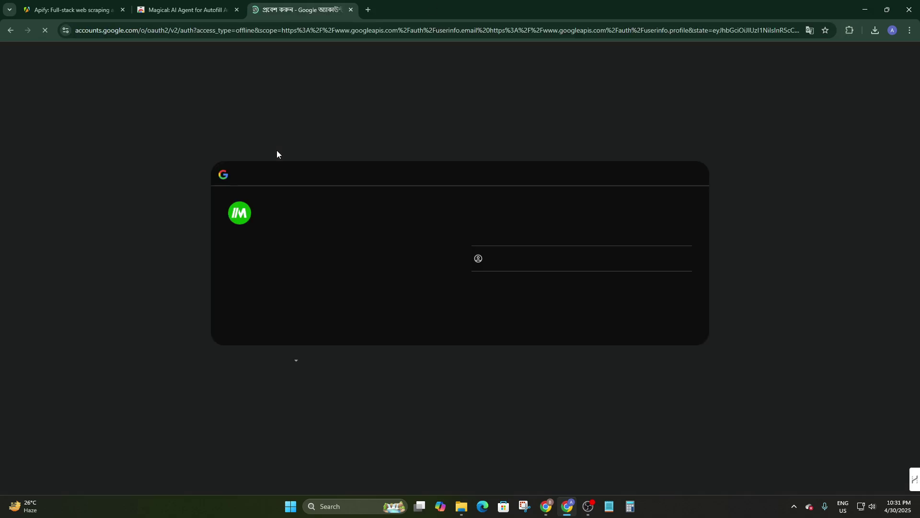
{"action": "left_click", "coordinate": [550, 224]}
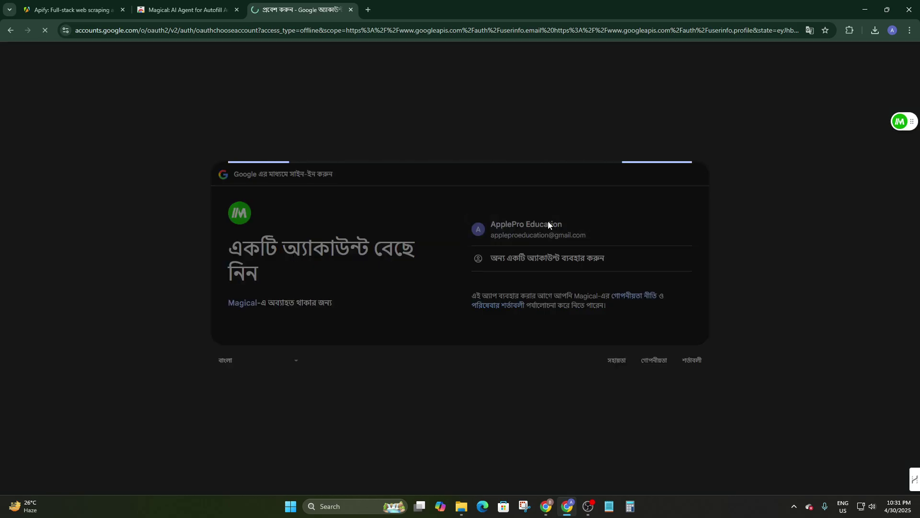
{"action": "left_click", "coordinate": [613, 324]}
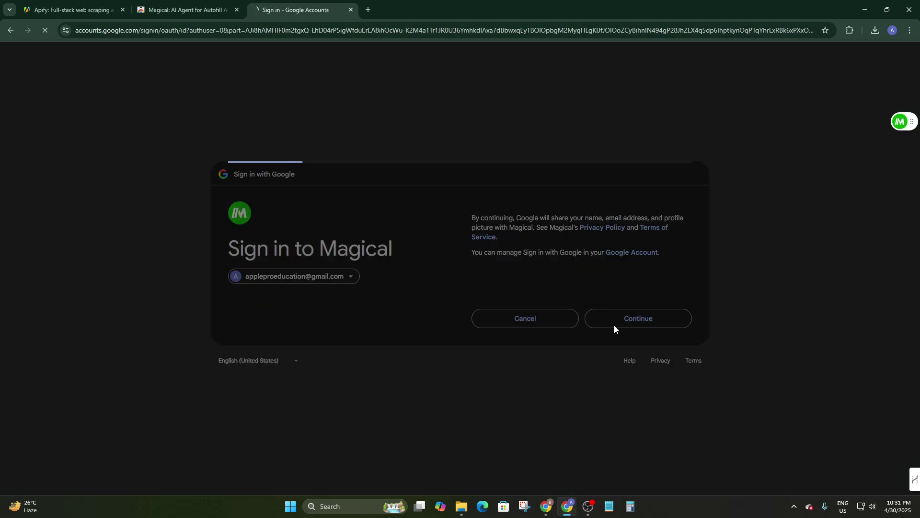
{"action": "left_click", "coordinate": [71, 10]}
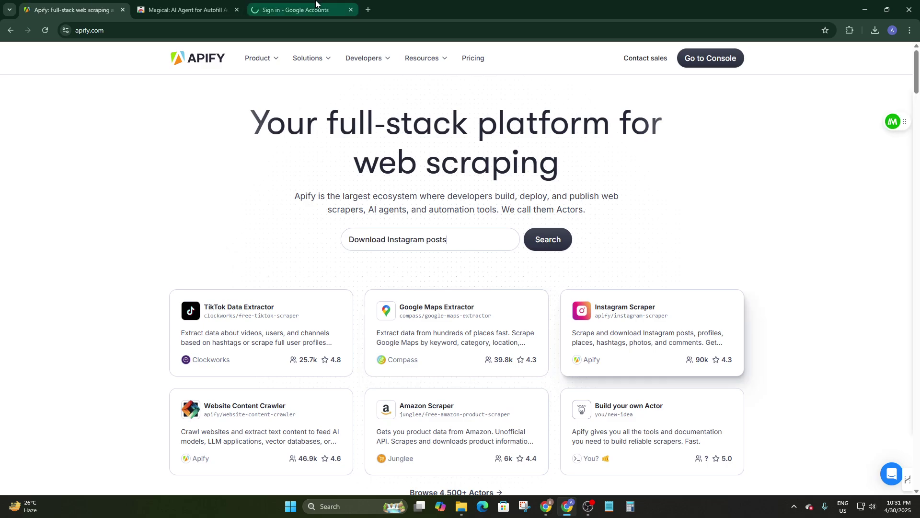
{"action": "left_click", "coordinate": [283, 9]}
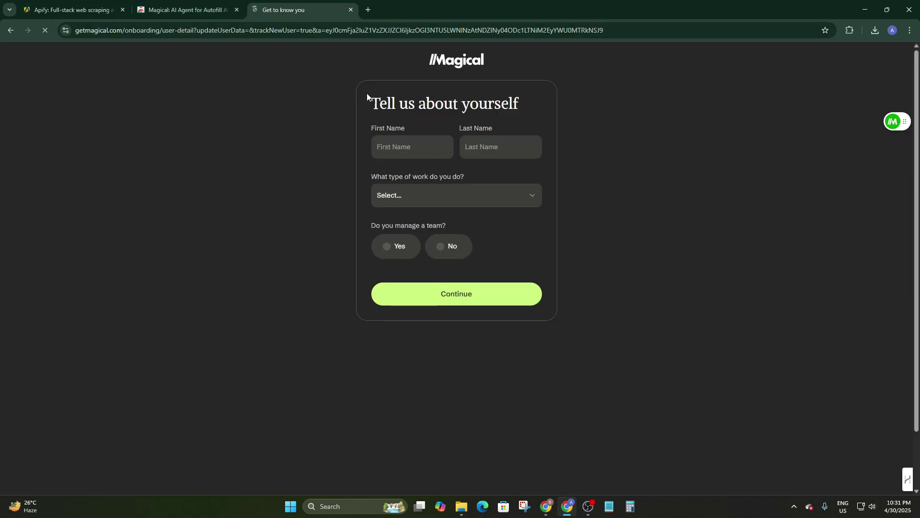
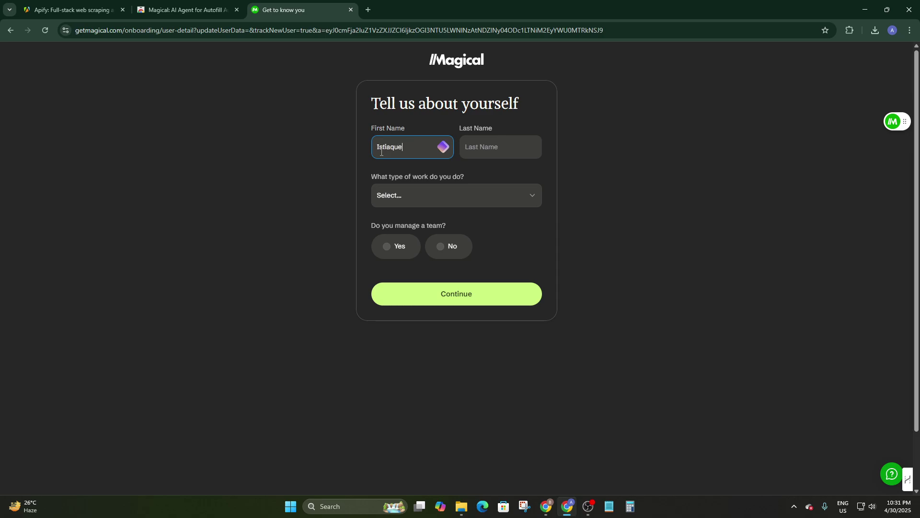
Step: Enter first and last name, set work type to Product, and answer Yes to managing a team
{"action": "left_click", "coordinate": [479, 145]}
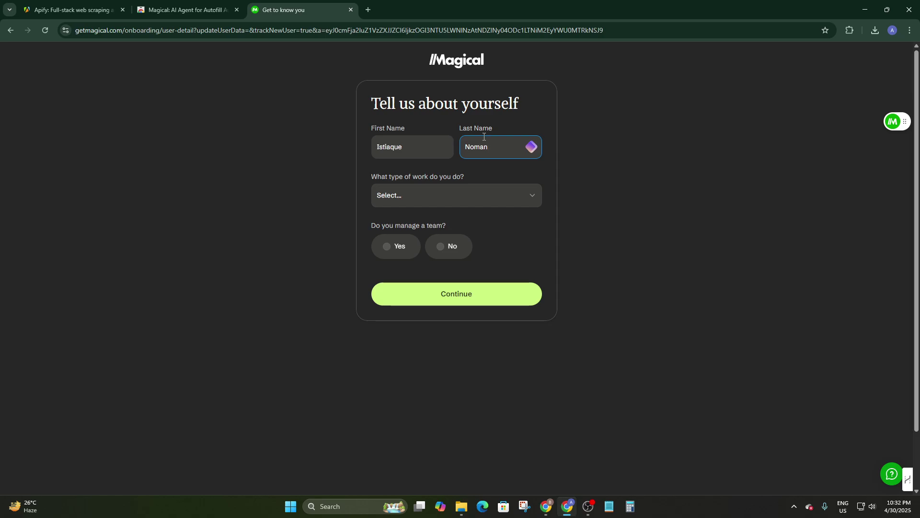
{"action": "left_click", "coordinate": [392, 206]}
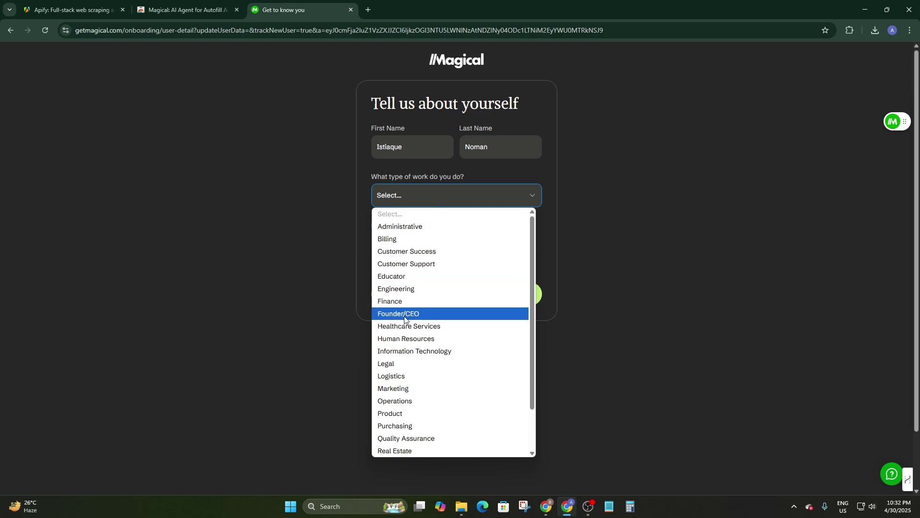
{"action": "left_click", "coordinate": [405, 417]}
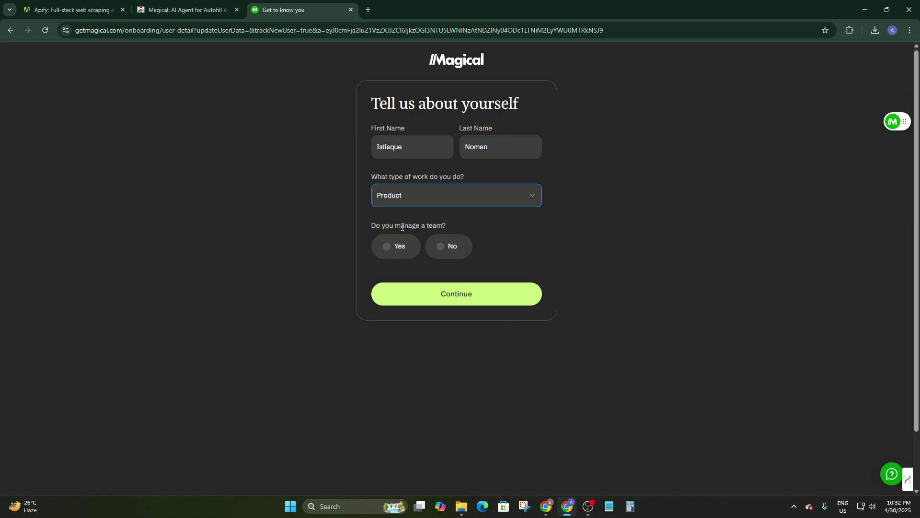
{"action": "left_click", "coordinate": [385, 246]}
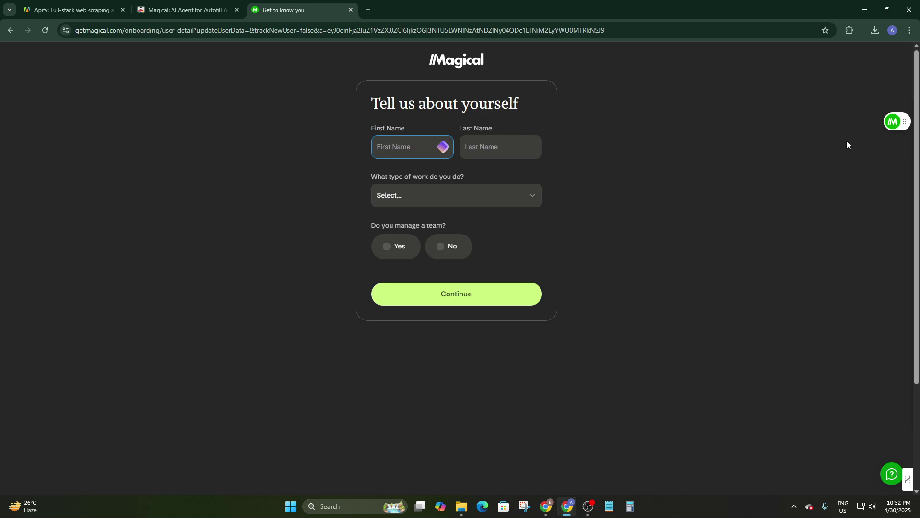
Step: Autofill both names from suggestions, choose Product and Yes, and submit the onboarding form
{"action": "left_click", "coordinate": [408, 150]}
{"action": "left_click", "coordinate": [423, 173]}
{"action": "left_click", "coordinate": [489, 148]}
{"action": "left_click", "coordinate": [508, 173]}
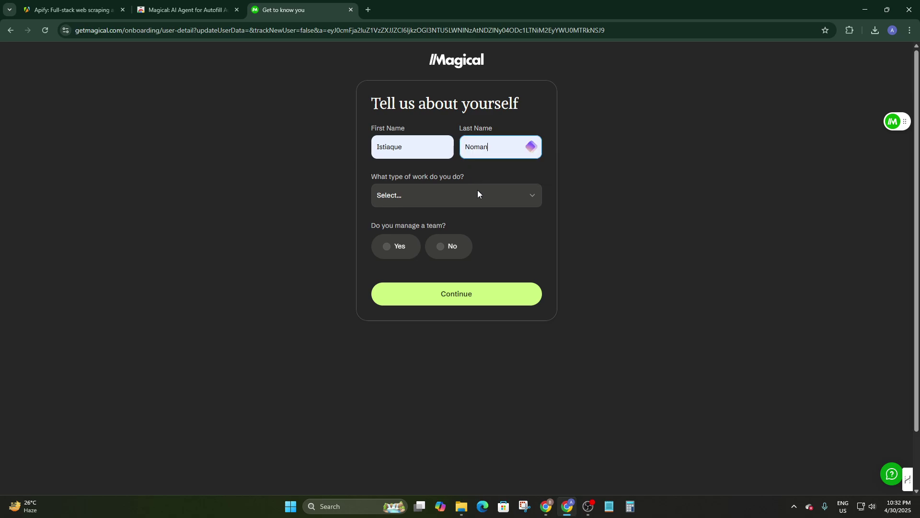
{"action": "left_click", "coordinate": [478, 191]}
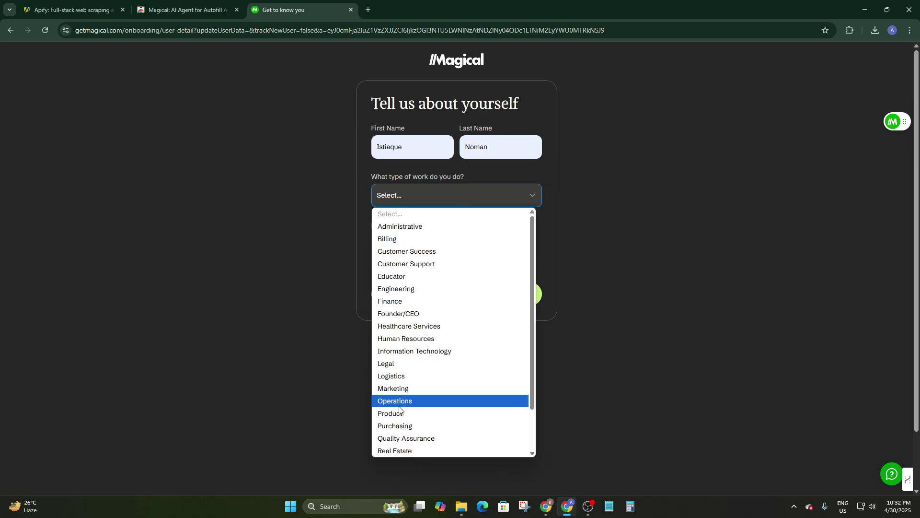
{"action": "left_click", "coordinate": [400, 413]}
{"action": "left_click", "coordinate": [387, 246]}
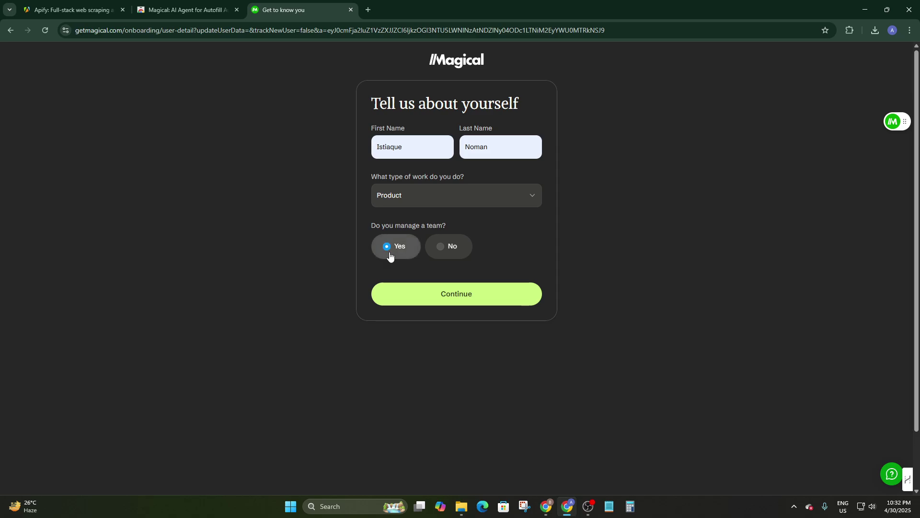
{"action": "left_click", "coordinate": [432, 298]}
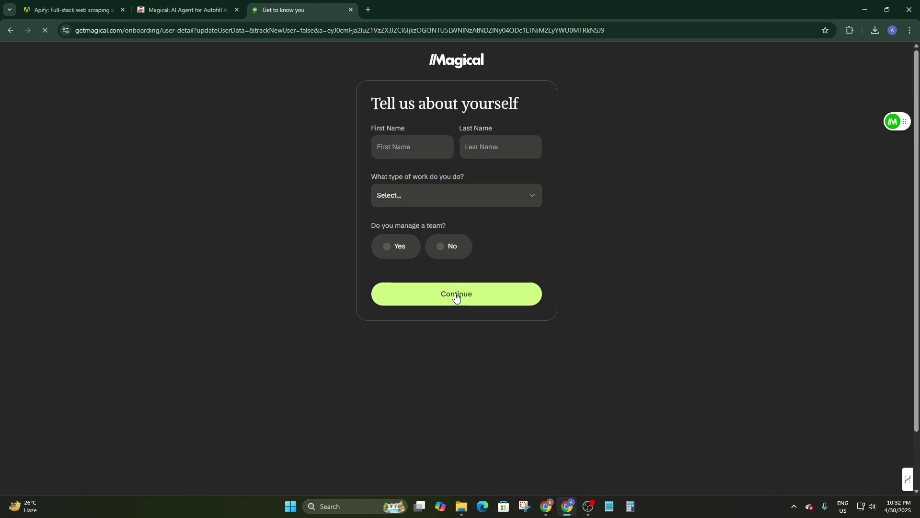
{"action": "left_click", "coordinate": [892, 122]}
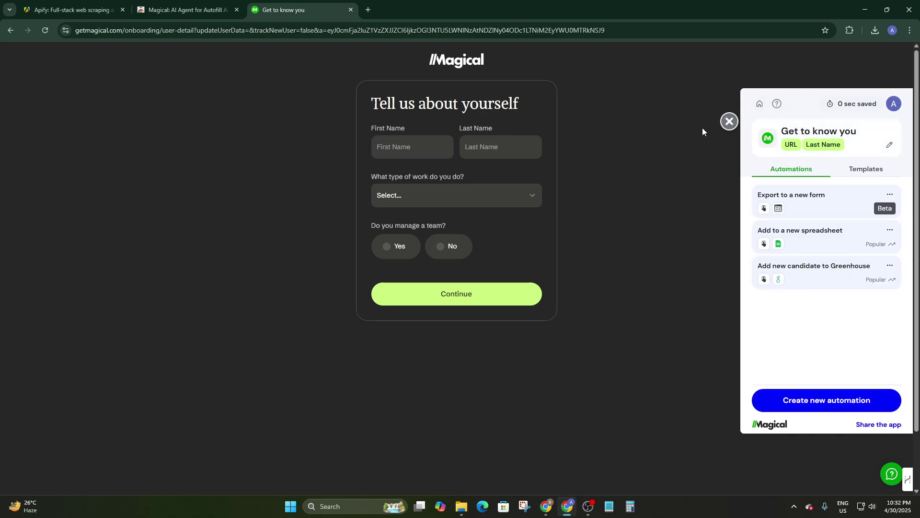
Step: Open the Magical side panel and view Site Info with the Last Name, URL and First Name labels
{"action": "left_click", "coordinate": [729, 121]}
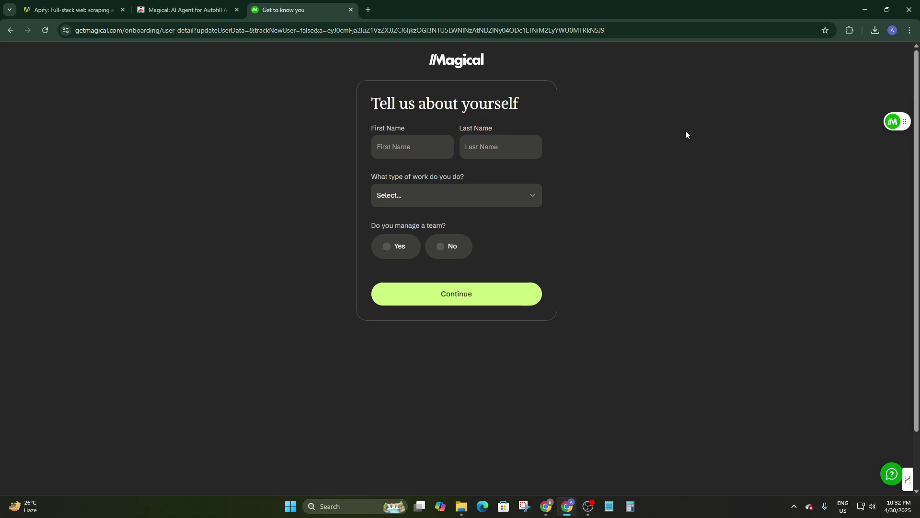
{"action": "left_click", "coordinate": [893, 120]}
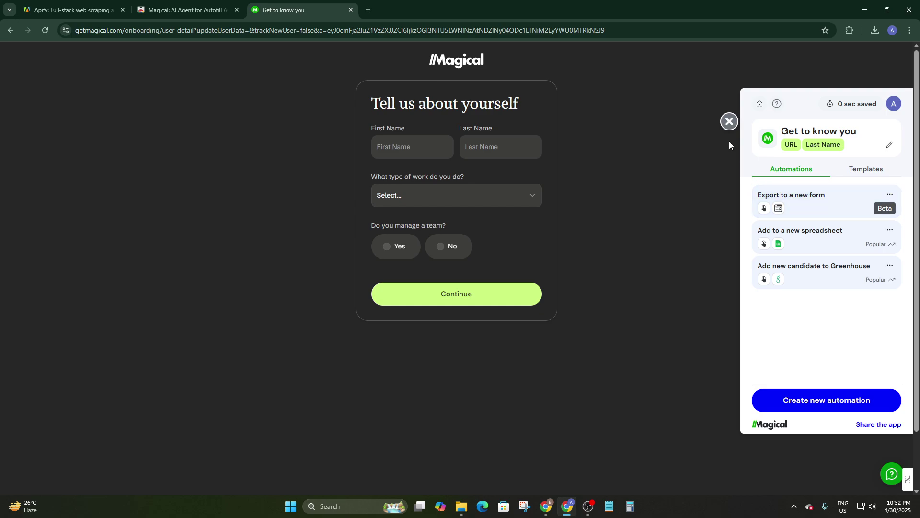
{"action": "left_click", "coordinate": [729, 122]}
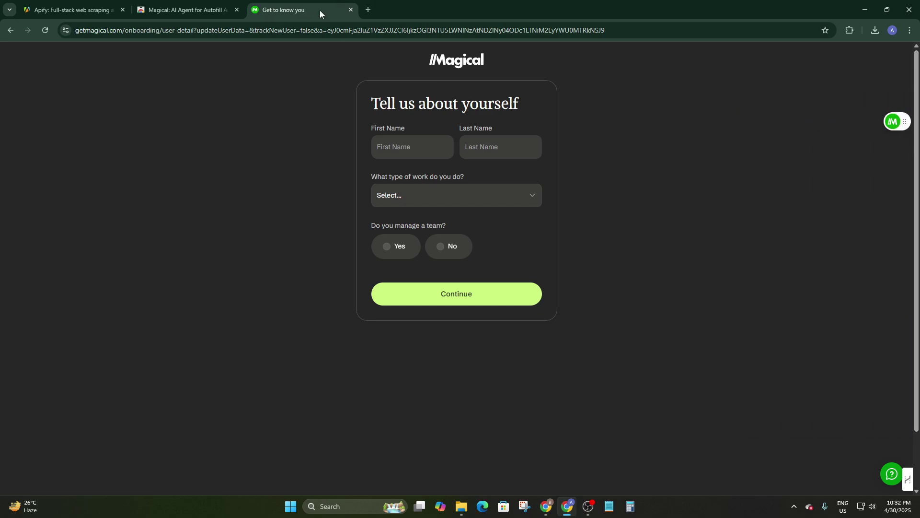
{"action": "left_click", "coordinate": [892, 122]}
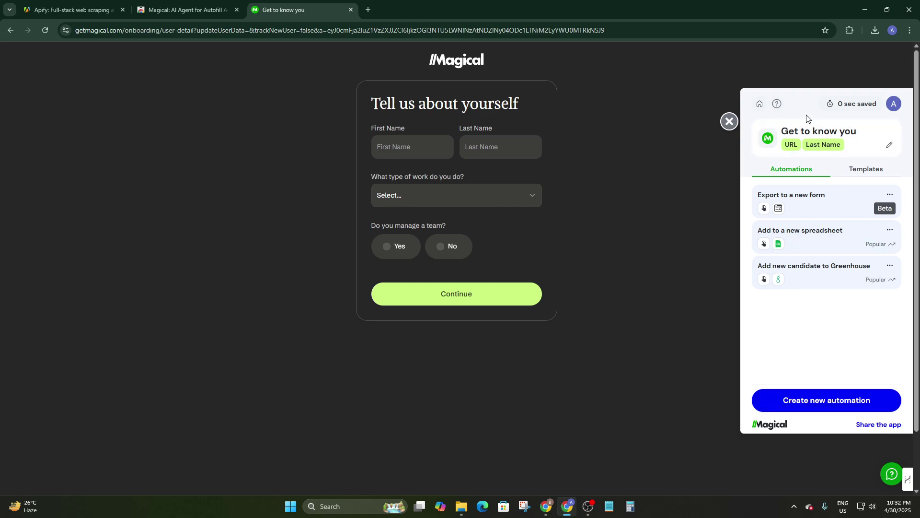
{"action": "left_click", "coordinate": [809, 129]}
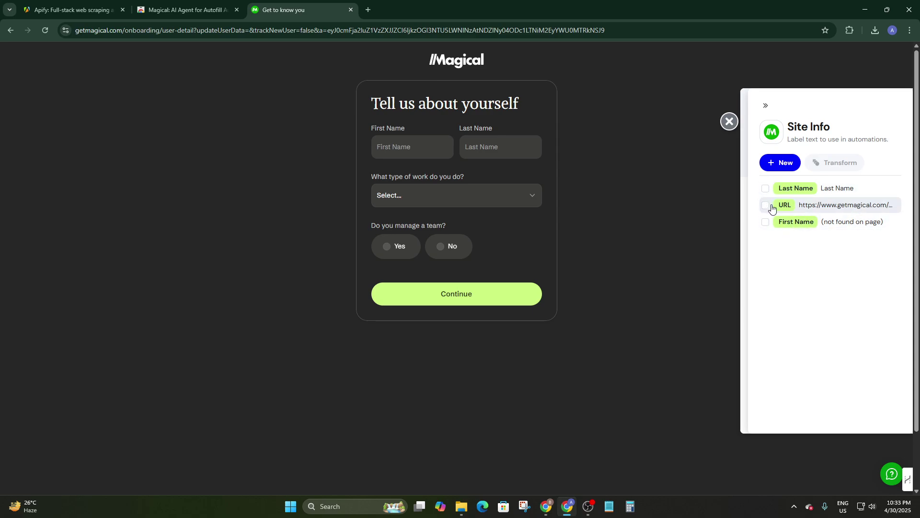
Step: Select the First Name and URL labels and start labelling new page text
{"action": "left_click", "coordinate": [766, 222]}
{"action": "left_click", "coordinate": [766, 205]}
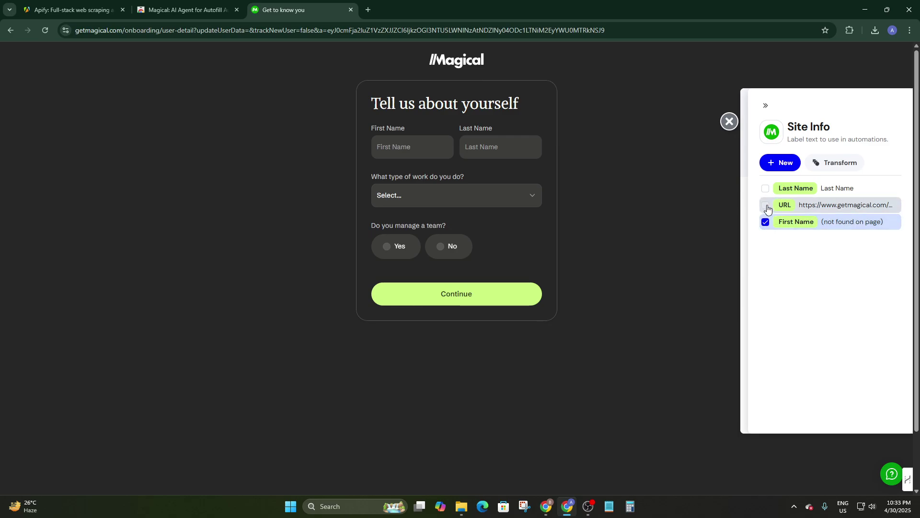
{"action": "left_click", "coordinate": [772, 163]}
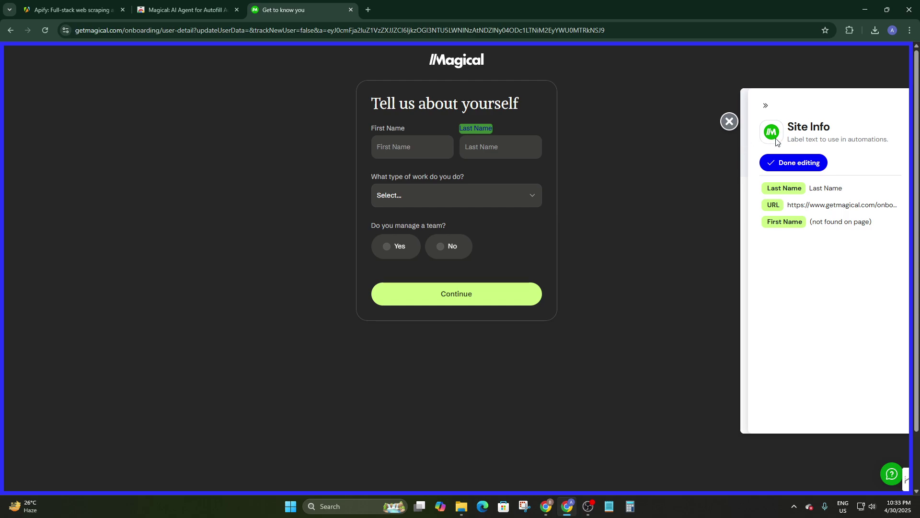
Step: Finish the Site Info labelling and open a fresh browser tab
{"action": "left_click", "coordinate": [729, 122]}
{"action": "left_click", "coordinate": [891, 120]}
{"action": "left_click", "coordinate": [786, 162]}
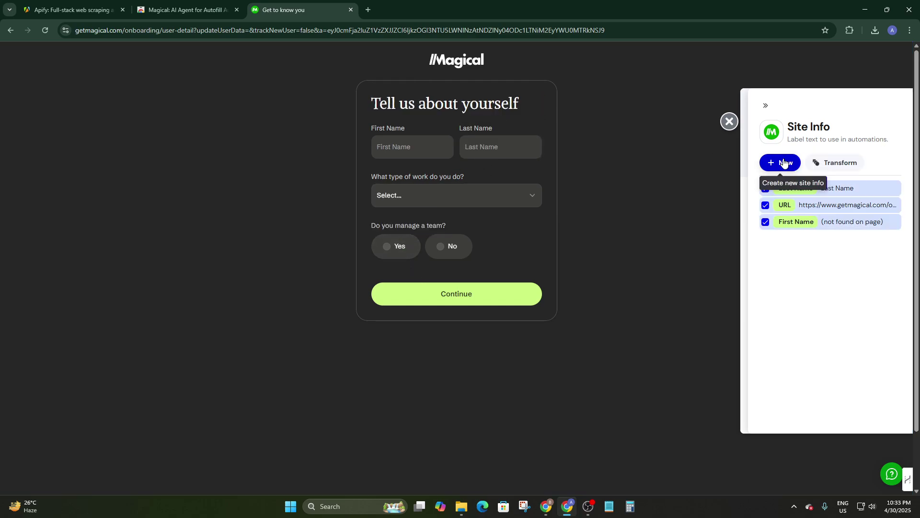
{"action": "key", "text": "ctrl+t"}
{"action": "left_click", "coordinate": [301, 34]}
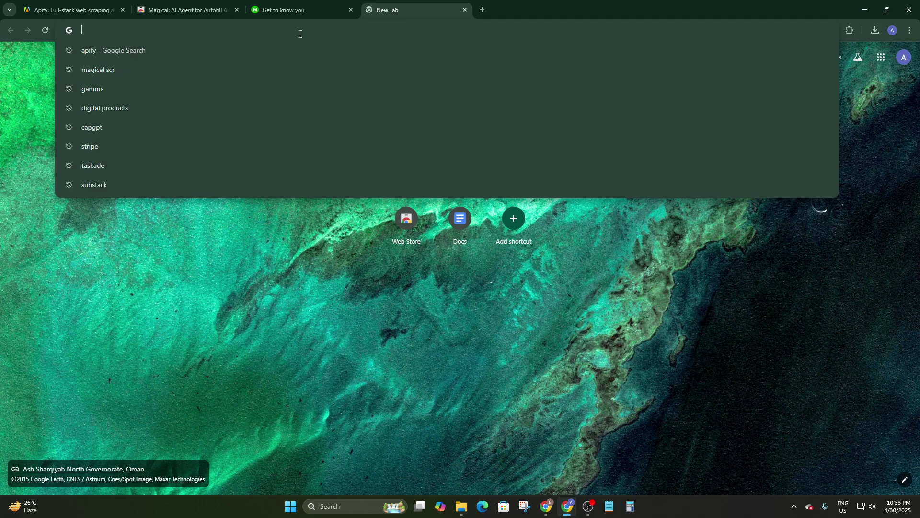
Step: Go to r/Anticonsumption and show Magical's labelled fields for the page
{"action": "type", "text": "reddit.com/r/Anticonsumption/"}
{"action": "key", "text": "Return"}
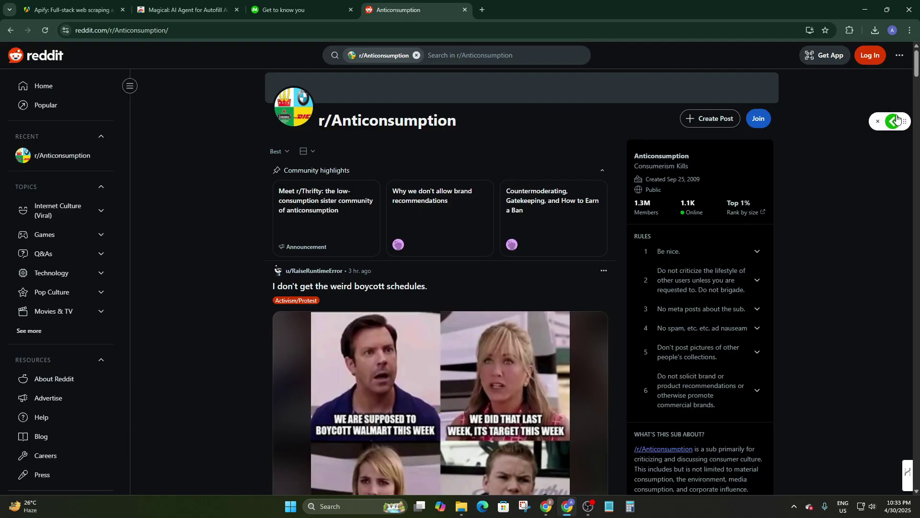
{"action": "left_click", "coordinate": [894, 122]}
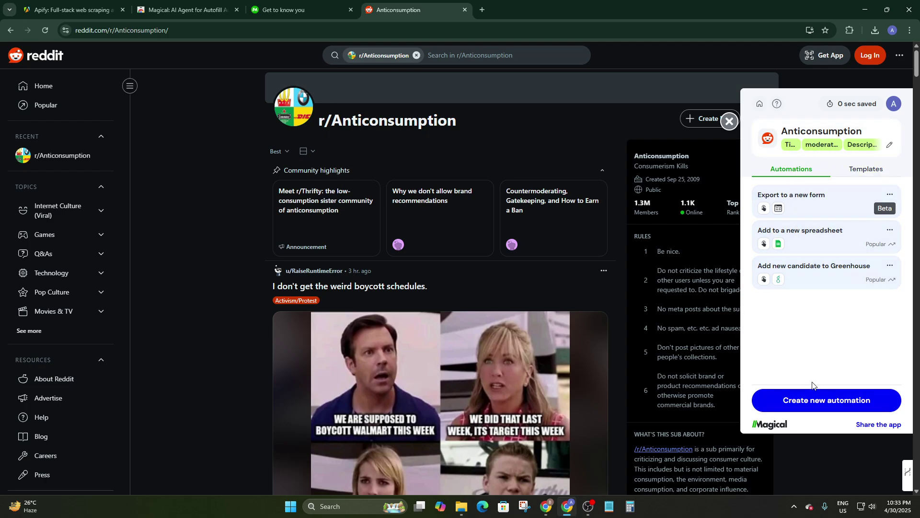
{"action": "left_click", "coordinate": [789, 144]}
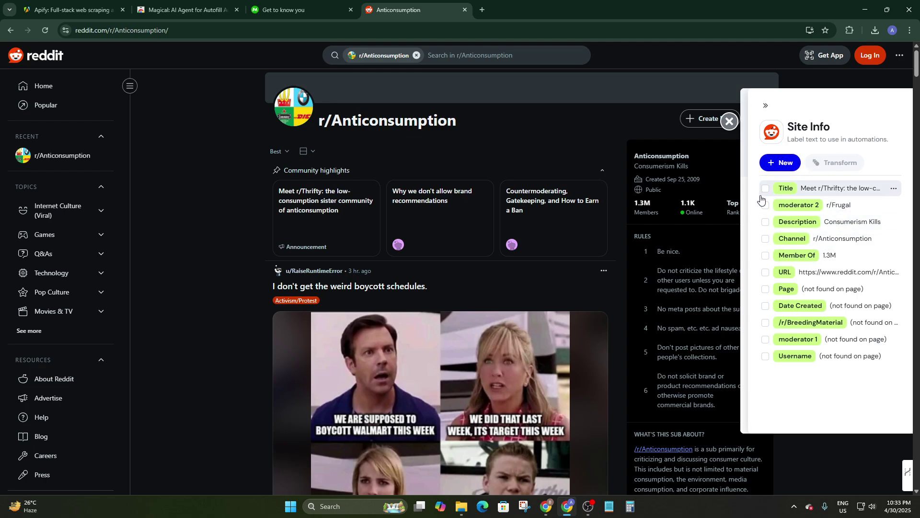
Step: Tick every captured field, from Username and moderator 1 through Channel and Member Of
{"action": "left_click", "coordinate": [766, 356]}
{"action": "left_click", "coordinate": [766, 339]}
{"action": "left_click", "coordinate": [766, 323]}
{"action": "left_click", "coordinate": [766, 306]}
{"action": "left_click", "coordinate": [766, 289]}
{"action": "left_click", "coordinate": [766, 272]}
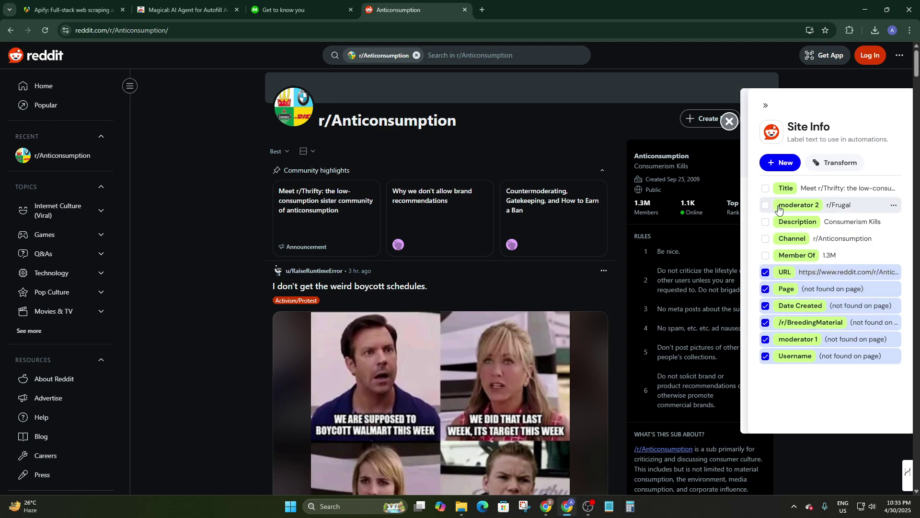
{"action": "left_click", "coordinate": [767, 189]}
{"action": "left_click", "coordinate": [766, 206]}
{"action": "left_click", "coordinate": [764, 223]}
{"action": "left_click", "coordinate": [766, 239]}
{"action": "left_click", "coordinate": [765, 256]}
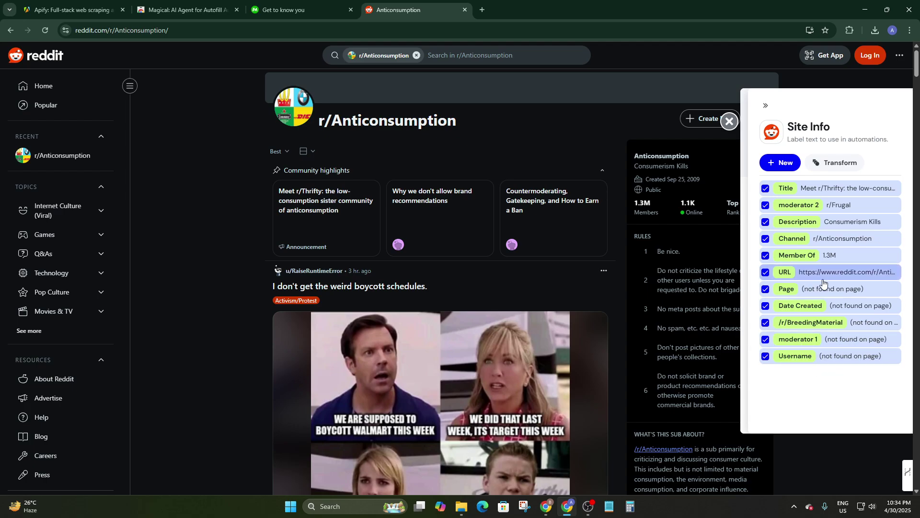
Step: Untick Page, Date Created, /r/BreedingMaterial, moderator 1 and Username, then return to automations
{"action": "left_click", "coordinate": [765, 290]}
{"action": "left_click", "coordinate": [766, 307]}
{"action": "left_click", "coordinate": [765, 323]}
{"action": "left_click", "coordinate": [766, 339]}
{"action": "left_click", "coordinate": [765, 356]}
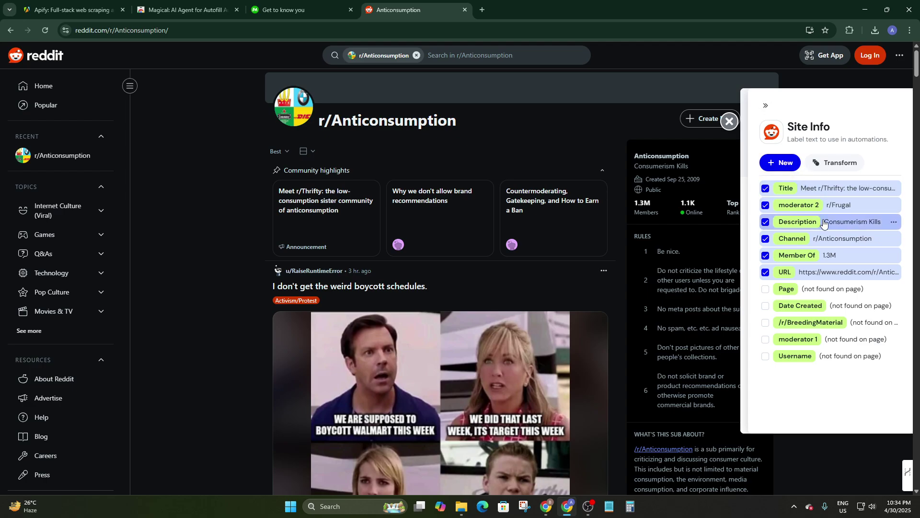
{"action": "left_click", "coordinate": [765, 106]}
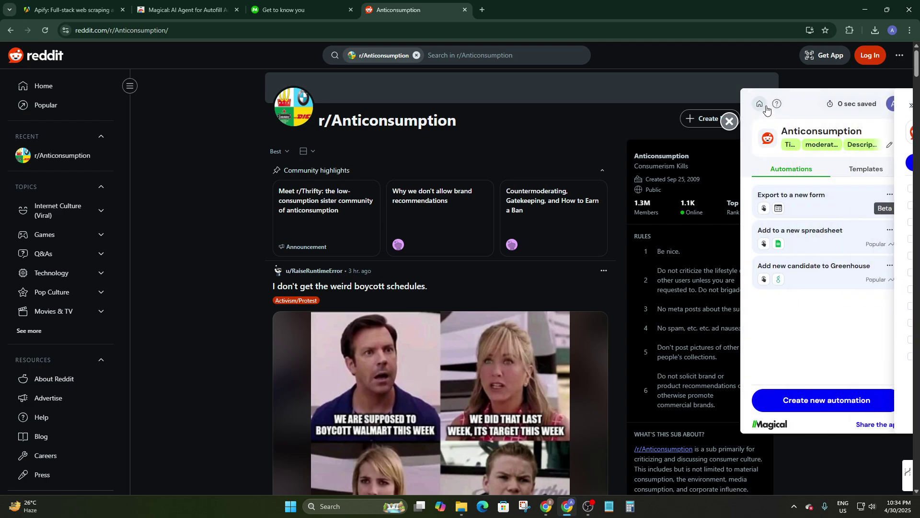
Step: Export the fields to a new spreadsheet, granting Magical all requested Google Sheets permissions
{"action": "left_click", "coordinate": [795, 233]}
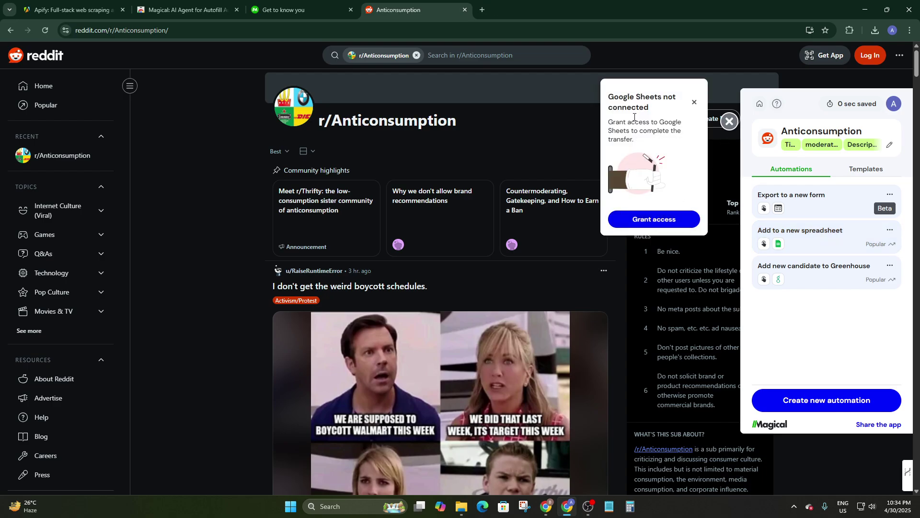
{"action": "left_click", "coordinate": [658, 218]}
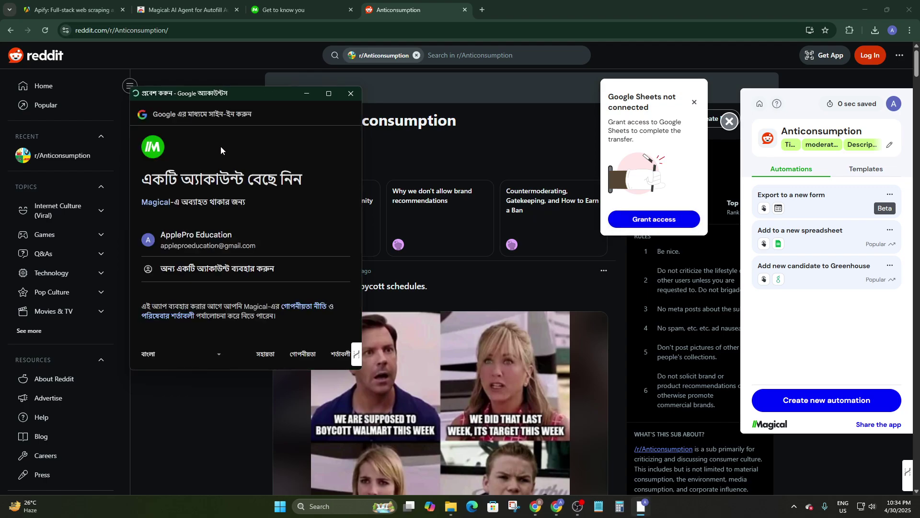
{"action": "left_click", "coordinate": [257, 243]}
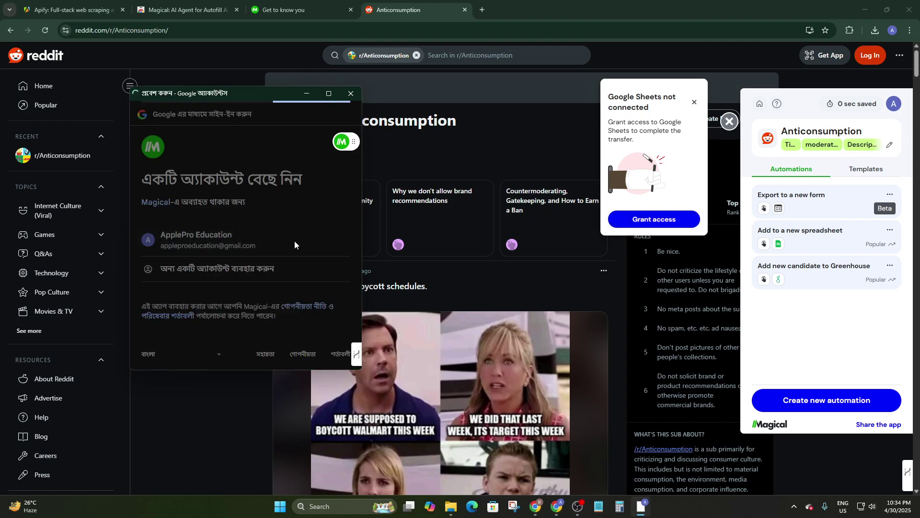
{"action": "left_click", "coordinate": [272, 331]}
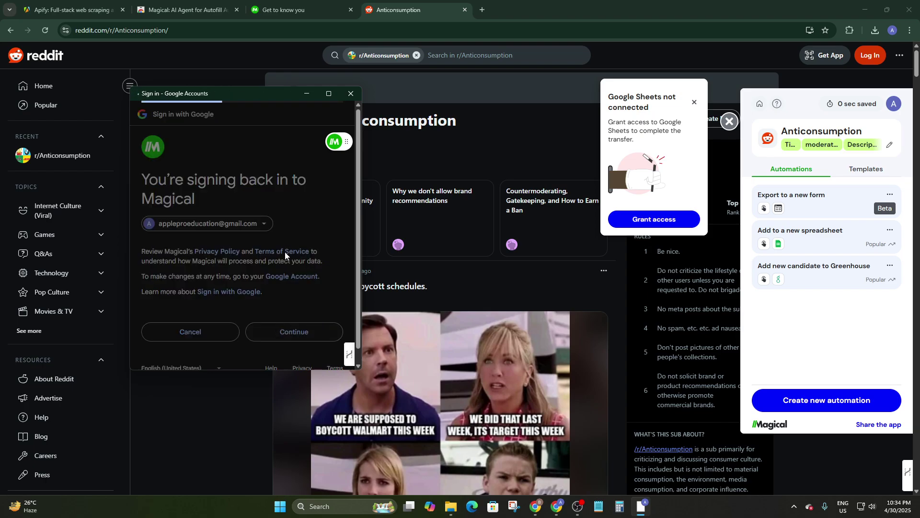
{"action": "left_click", "coordinate": [156, 297]}
{"action": "scroll", "coordinate": [202, 287], "scroll_direction": "down", "scroll_amount": 5}
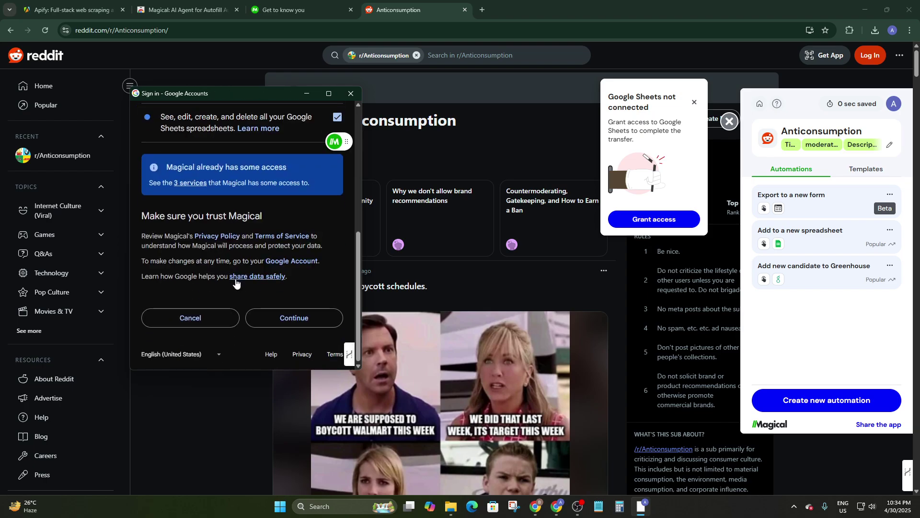
{"action": "left_click", "coordinate": [293, 321]}
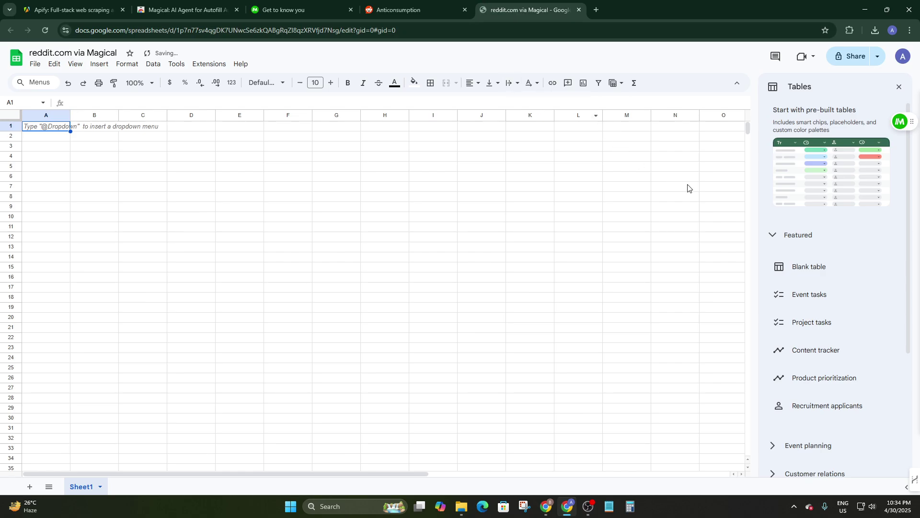
Step: Dismiss the template preview and widen the URL and Channel columns to fit their text
{"action": "mouse_move", "coordinate": [800, 270]}
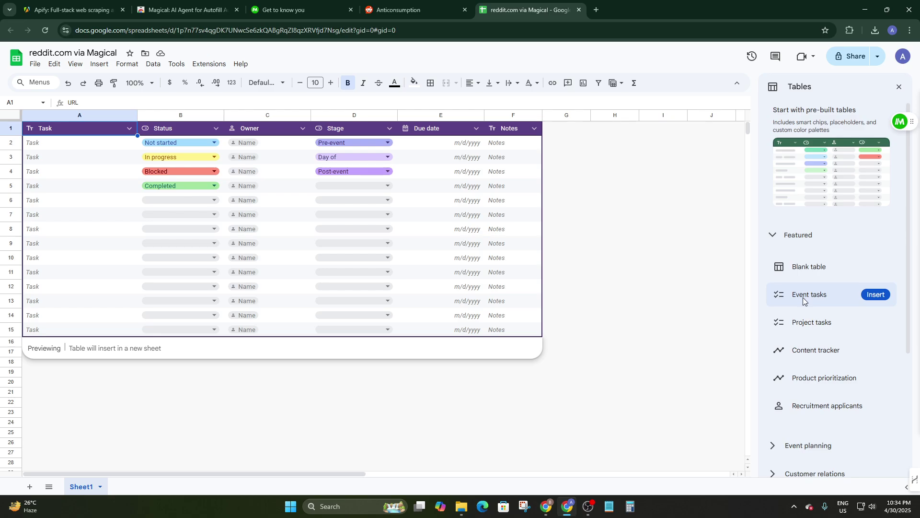
{"action": "mouse_move", "coordinate": [812, 326]}
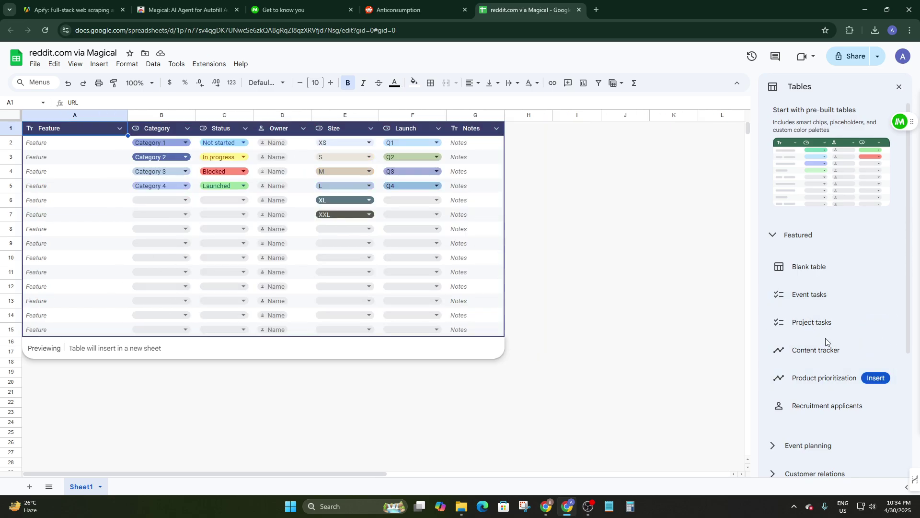
{"action": "left_click", "coordinate": [169, 170]}
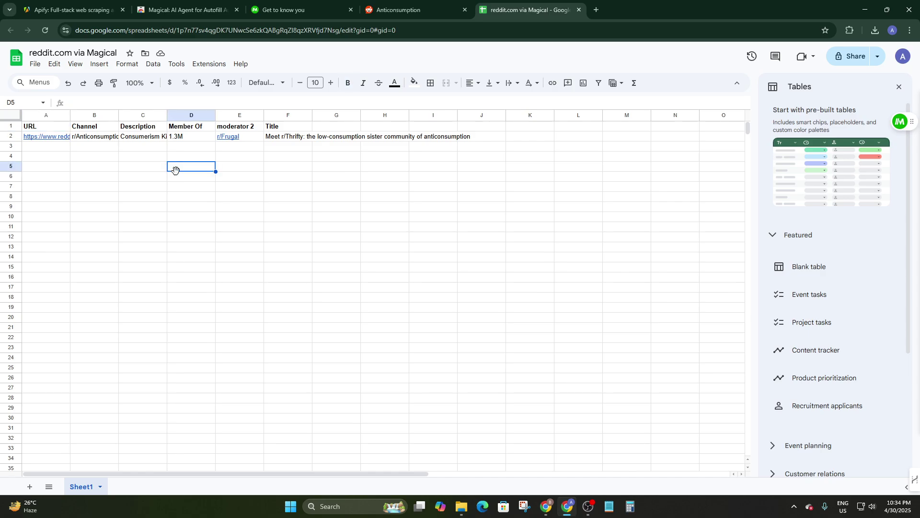
{"action": "left_click_drag", "start_coordinate": [71, 115], "coordinate": [145, 115]}
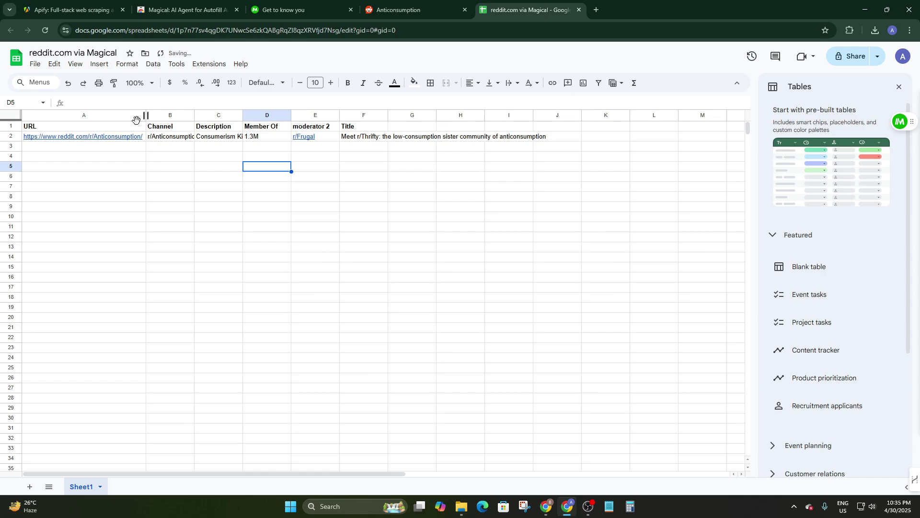
{"action": "left_click", "coordinate": [67, 125]}
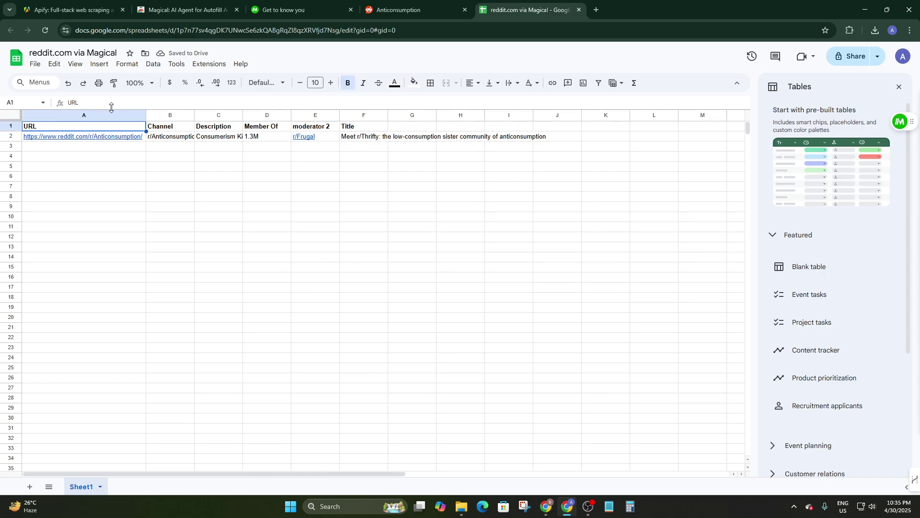
{"action": "left_click", "coordinate": [126, 116]}
{"action": "left_click", "coordinate": [173, 117]}
{"action": "left_click_drag", "start_coordinate": [194, 115], "coordinate": [313, 114]}
Step: Open the r/Frugal link from cell E2 in a new tab
{"action": "left_click", "coordinate": [250, 115]}
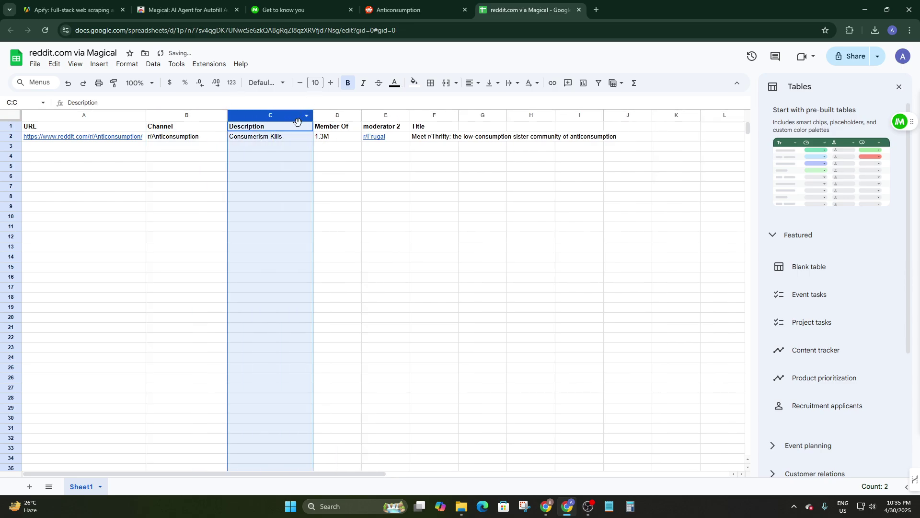
{"action": "left_click", "coordinate": [335, 115]}
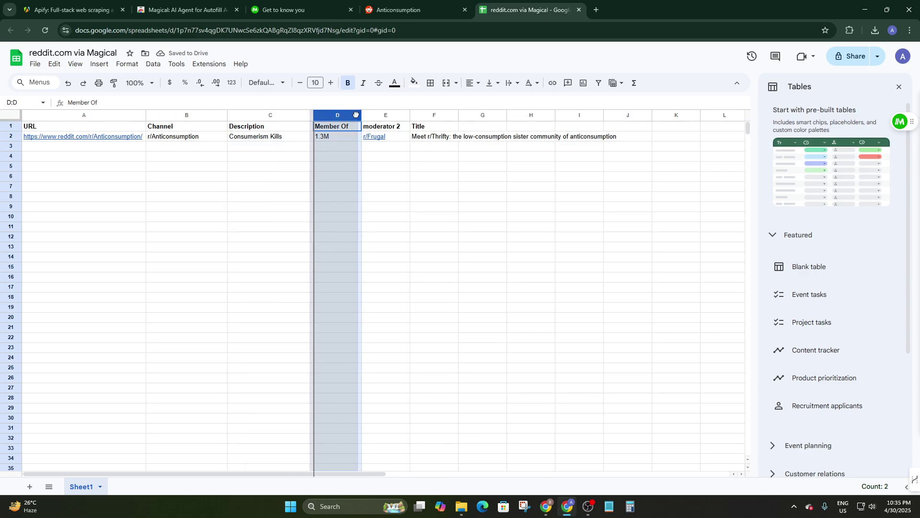
{"action": "left_click", "coordinate": [381, 115]}
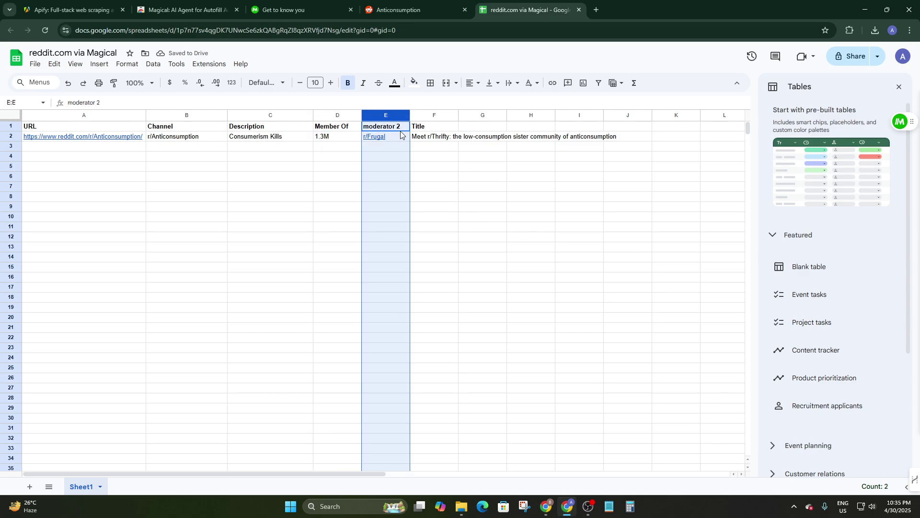
{"action": "left_click", "coordinate": [381, 146]}
{"action": "left_click", "coordinate": [377, 139]}
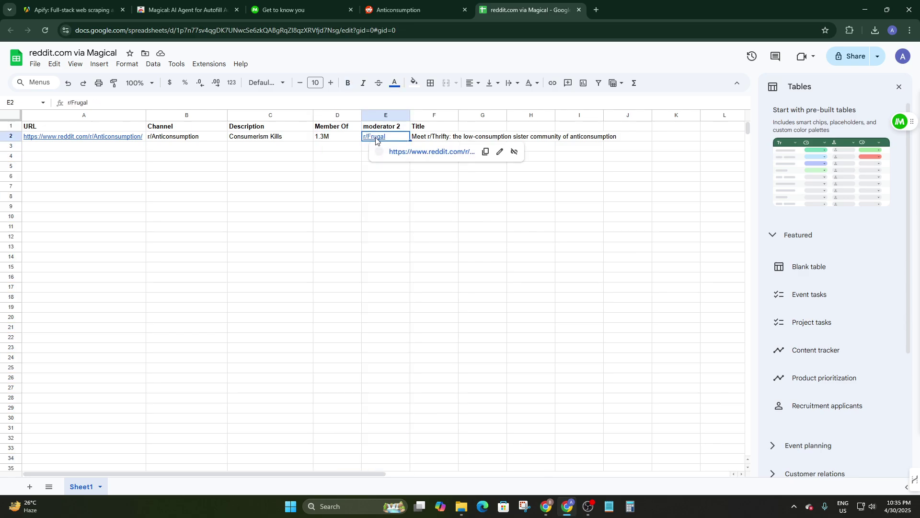
{"action": "left_click", "coordinate": [412, 153]}
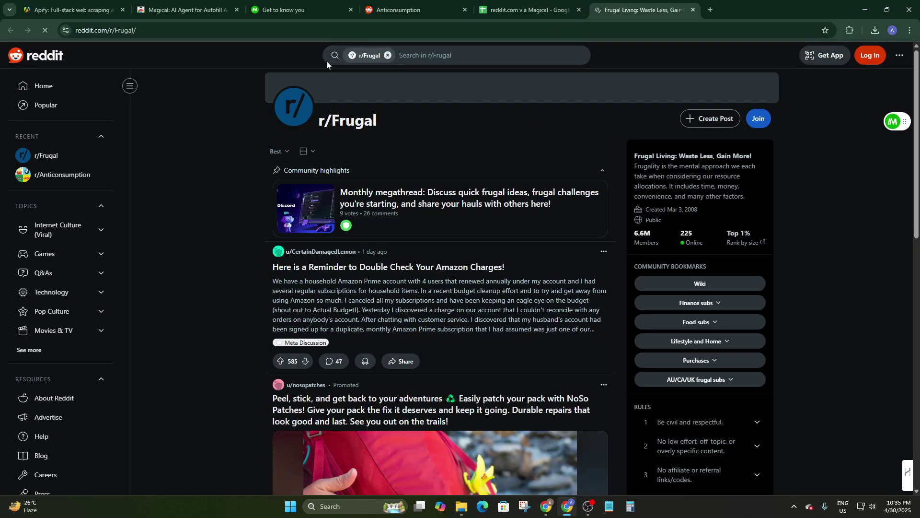
Step: Widen the sheet's Title column to fit the full title, then close the Frugal Living tab
{"action": "left_click", "coordinate": [395, 4]}
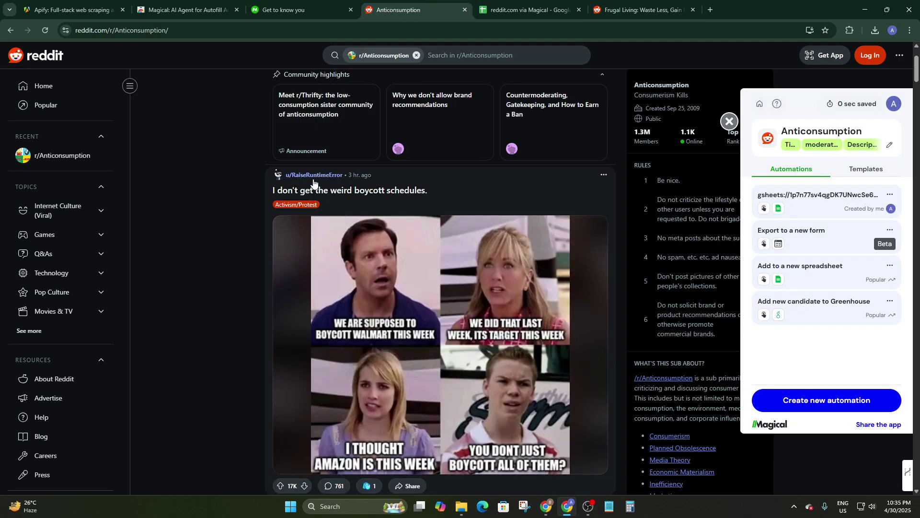
{"action": "left_click", "coordinate": [563, 6]}
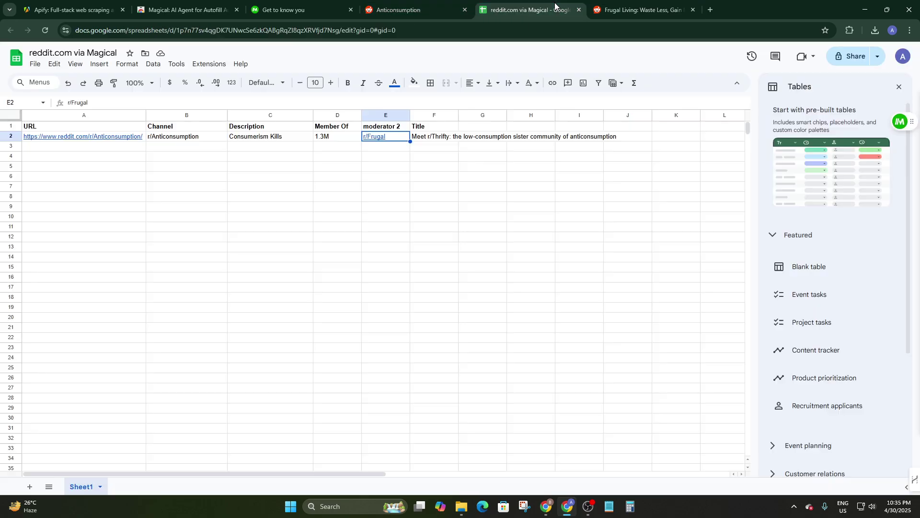
{"action": "left_click", "coordinate": [432, 126]}
{"action": "left_click_drag", "start_coordinate": [459, 115], "coordinate": [625, 127]}
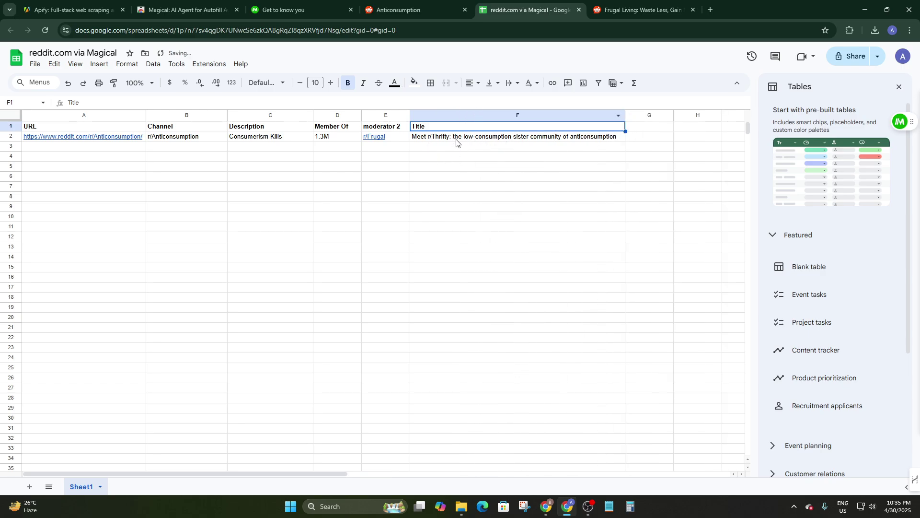
{"action": "left_click", "coordinate": [693, 9]}
Step: From the Get to know you page, use Magical's panel to create a new automation draft
{"action": "left_click", "coordinate": [312, 5]}
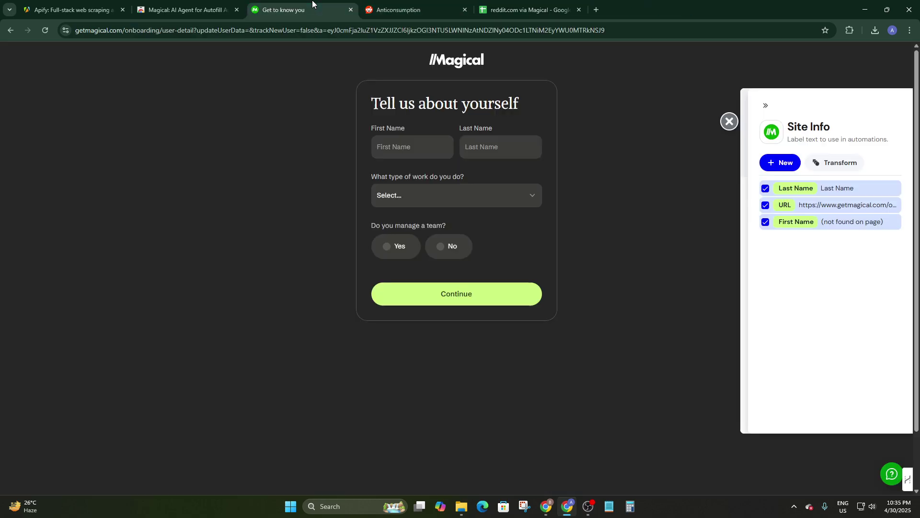
{"action": "left_click", "coordinate": [733, 124]}
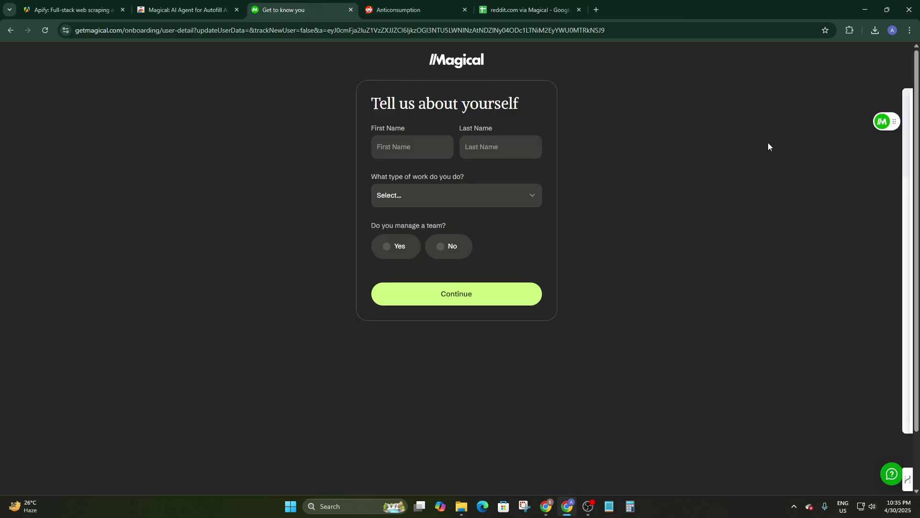
{"action": "left_click", "coordinate": [890, 122]}
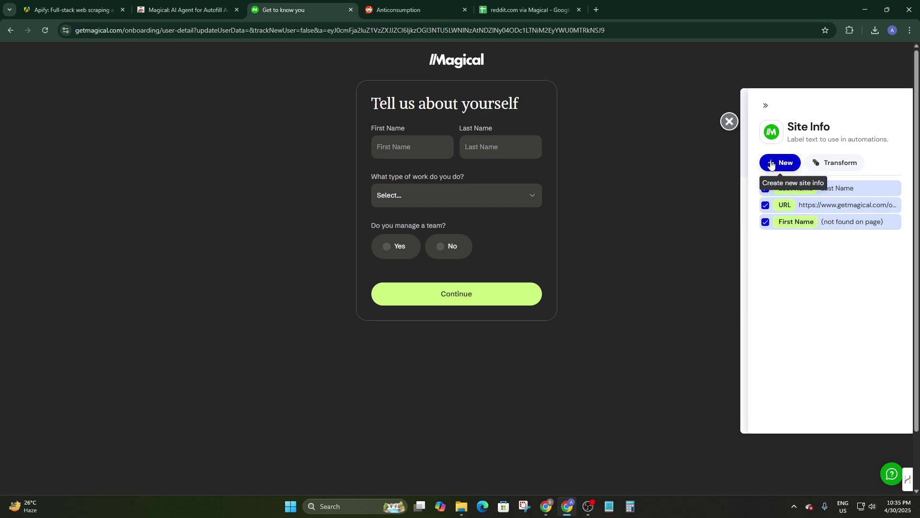
{"action": "left_click", "coordinate": [765, 105]}
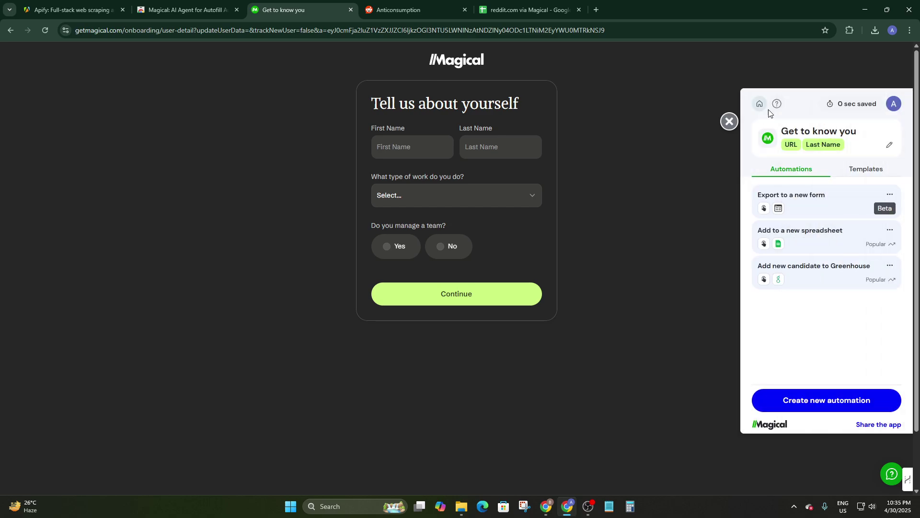
{"action": "left_click", "coordinate": [859, 174]}
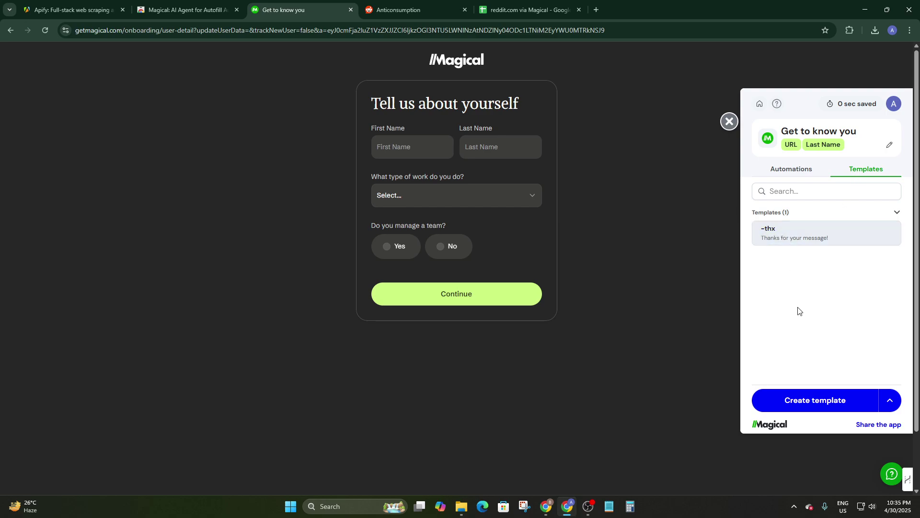
{"action": "left_click", "coordinate": [767, 171]}
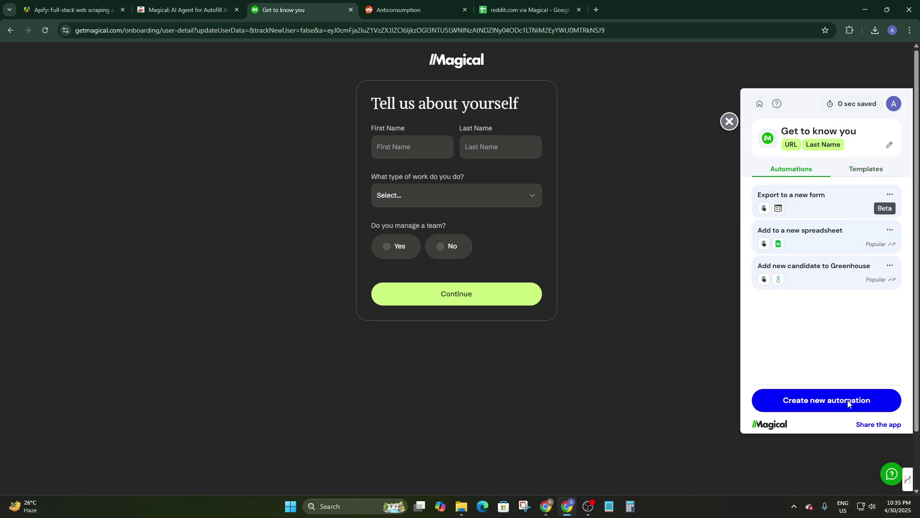
{"action": "left_click", "coordinate": [809, 404]}
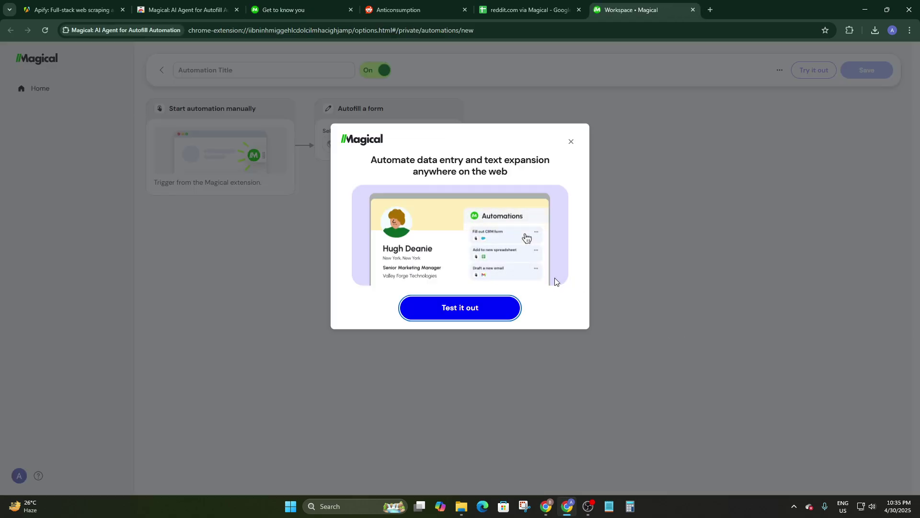
Step: Set the autofill target to google.com and the reddit.com via Magical sheet
{"action": "left_click", "coordinate": [478, 311]}
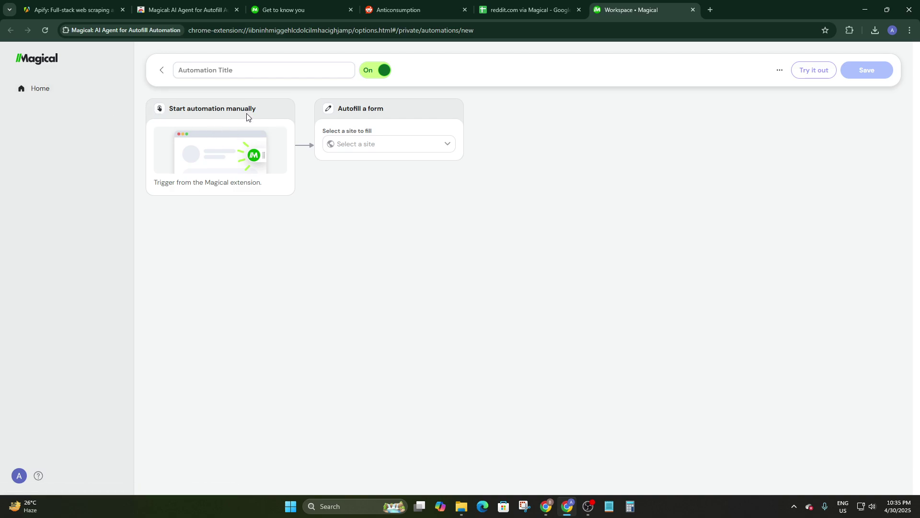
{"action": "left_click", "coordinate": [349, 146]}
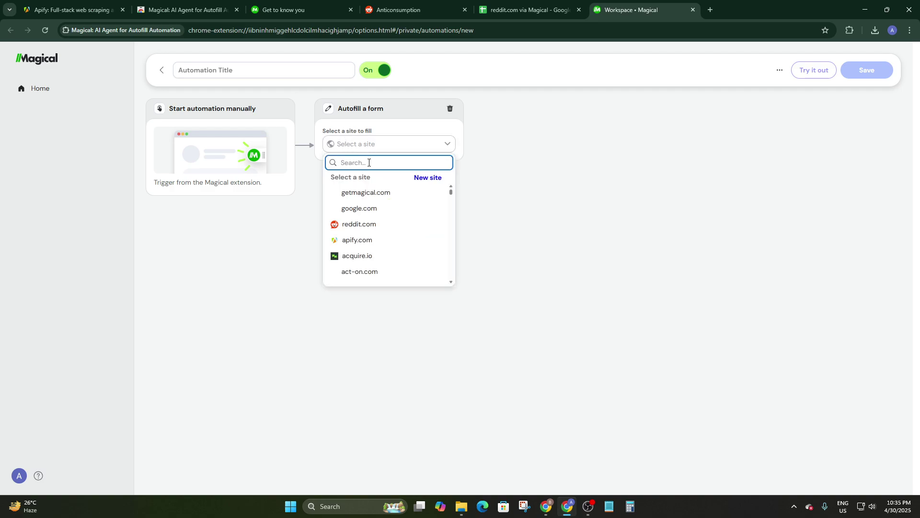
{"action": "left_click", "coordinate": [357, 209]}
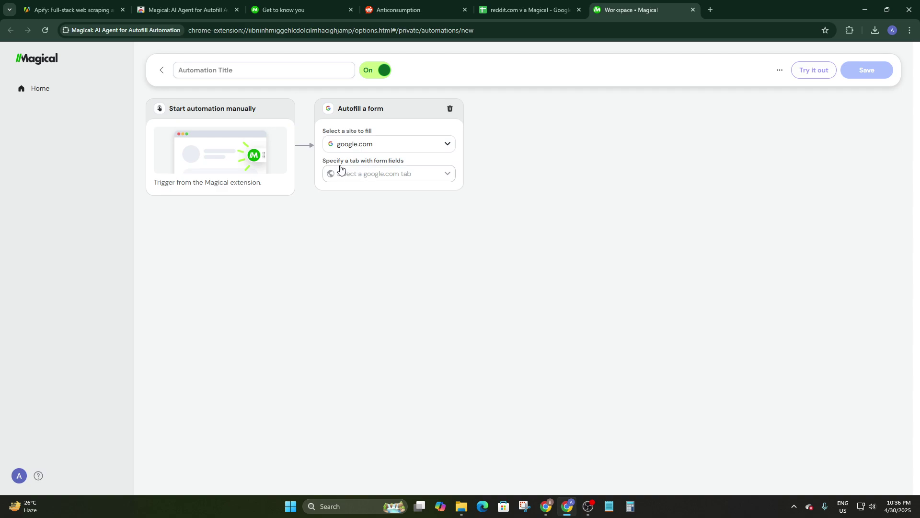
{"action": "left_click", "coordinate": [381, 173]}
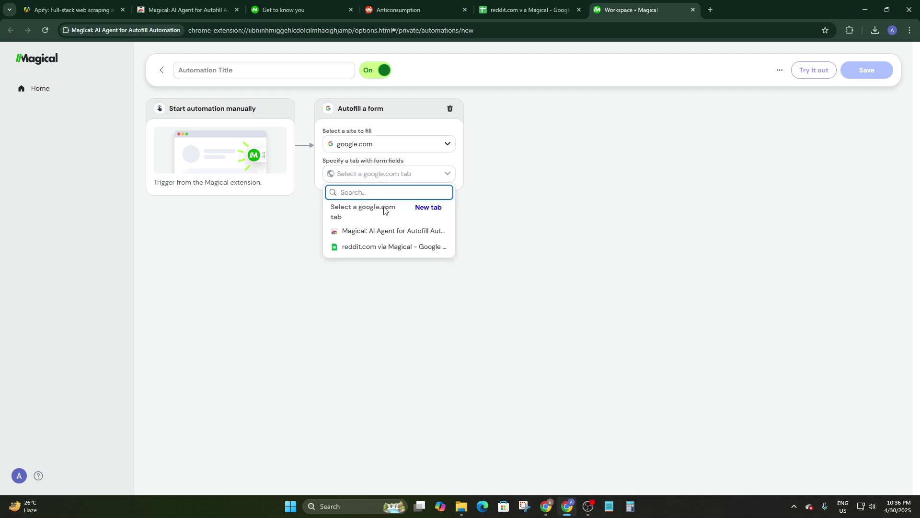
{"action": "left_click", "coordinate": [372, 245]}
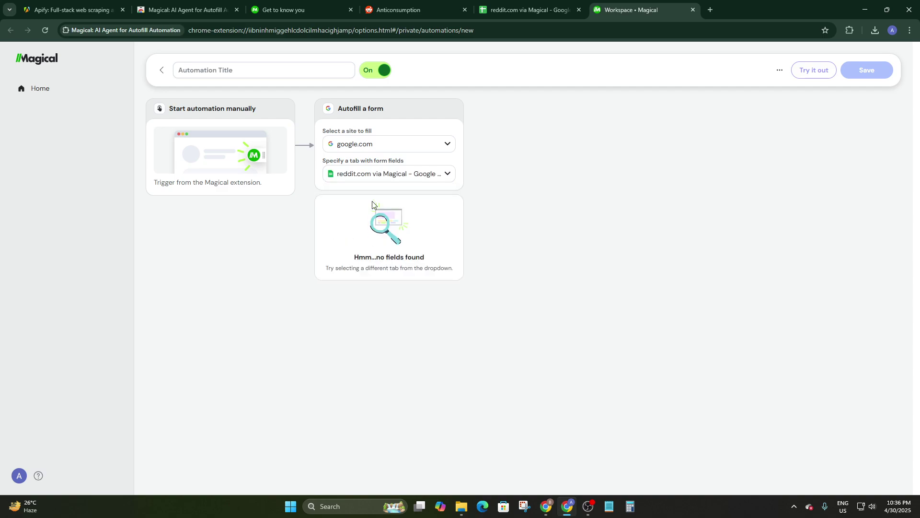
{"action": "left_click", "coordinate": [390, 173]}
{"action": "left_click", "coordinate": [234, 129]}
Step: Glance at the automation's clone and delete options, then return to the automations home list
{"action": "left_click", "coordinate": [778, 71]}
{"action": "left_click", "coordinate": [111, 147]}
{"action": "left_click", "coordinate": [48, 90]}
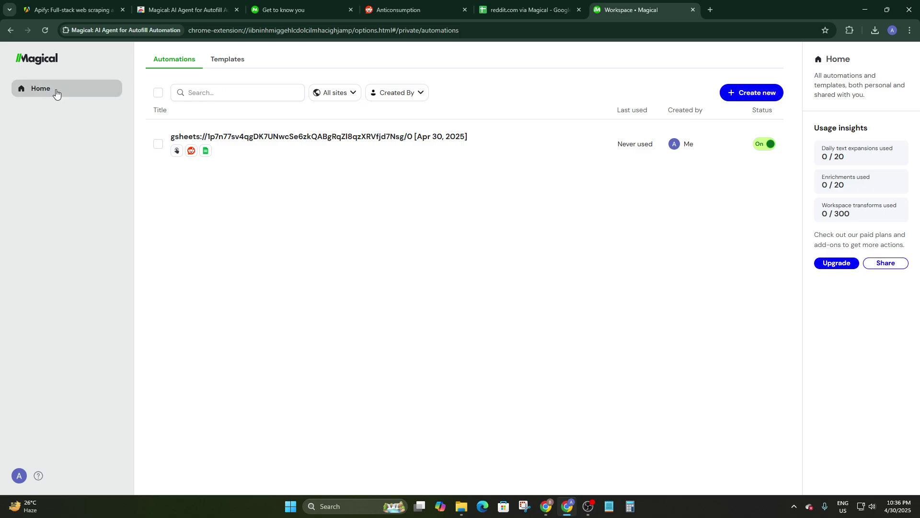
Step: On the reddit.com via Magical sheet, reopen Magical's panel to list the new Google Sheets automation
{"action": "key", "text": "ctrl+shift+Tab"}
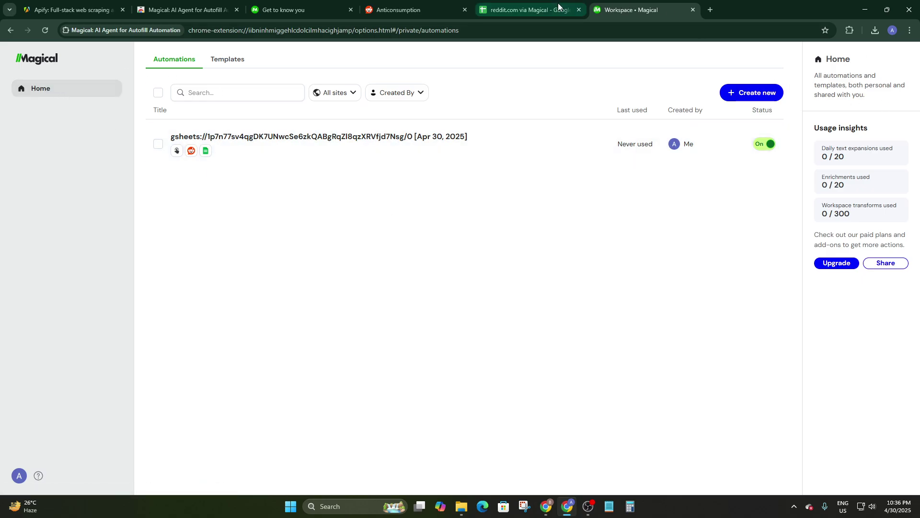
{"action": "left_click", "coordinate": [899, 126]}
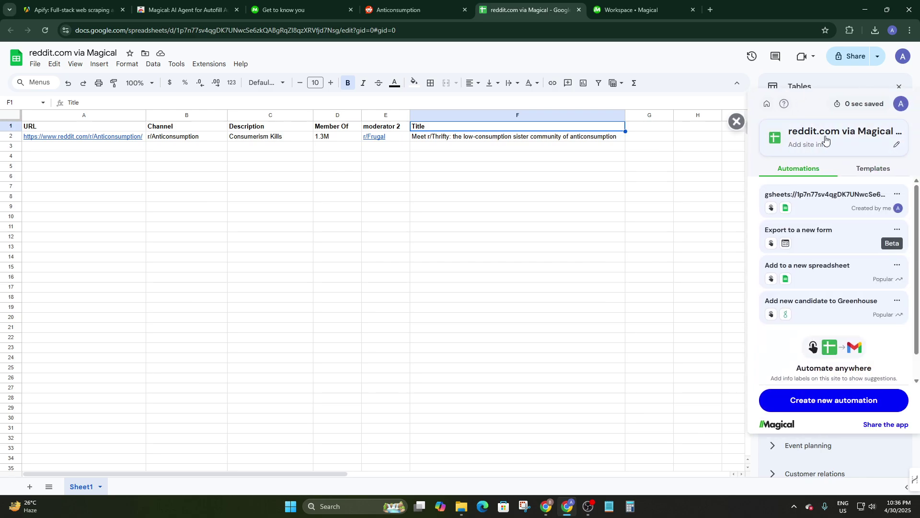
{"action": "scroll", "coordinate": [842, 298], "scroll_direction": "down", "scroll_amount": 2}
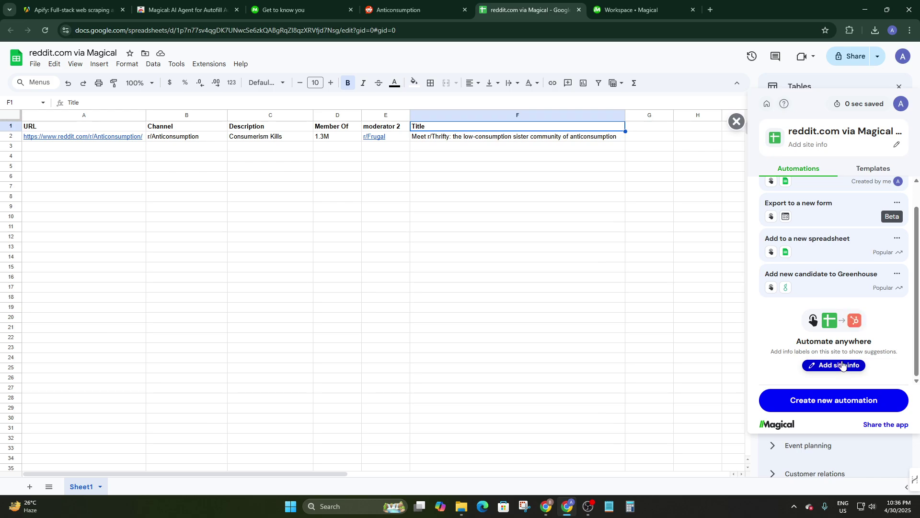
{"action": "left_click", "coordinate": [843, 366]}
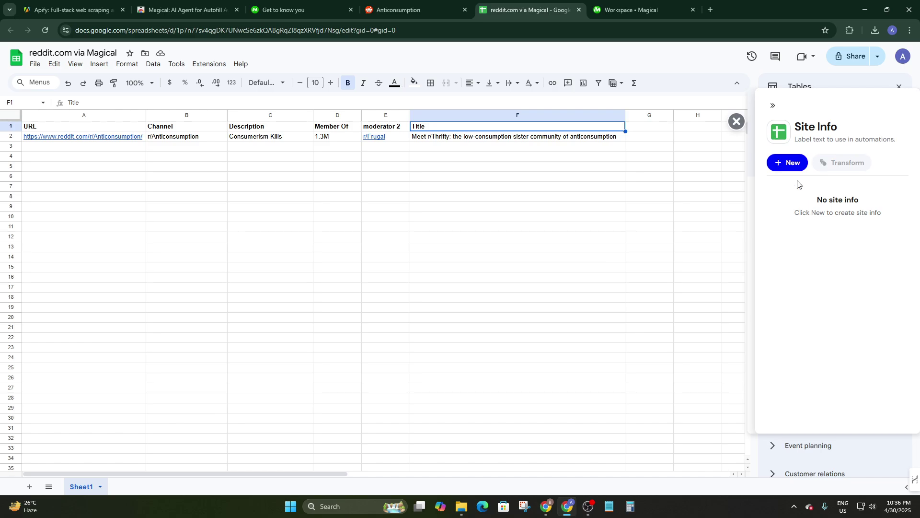
{"action": "left_click", "coordinate": [738, 121]}
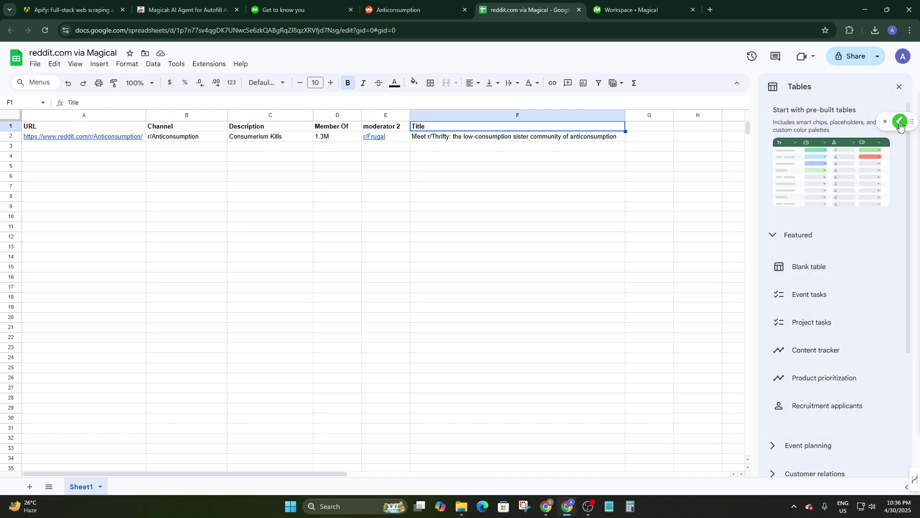
{"action": "left_click", "coordinate": [899, 121]}
{"action": "left_click", "coordinate": [773, 105]}
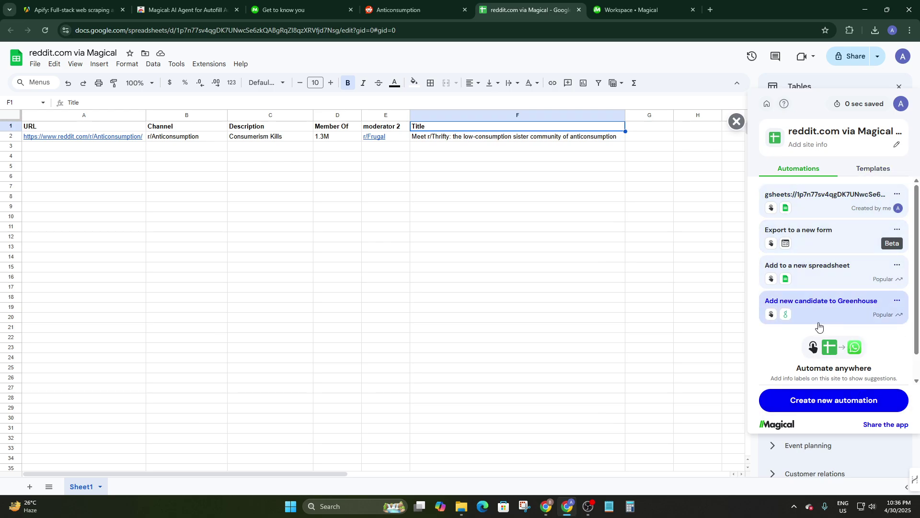
{"action": "scroll", "coordinate": [818, 325], "scroll_direction": "down", "scroll_amount": 1}
{"action": "scroll", "coordinate": [803, 226], "scroll_direction": "up", "scroll_amount": 1}
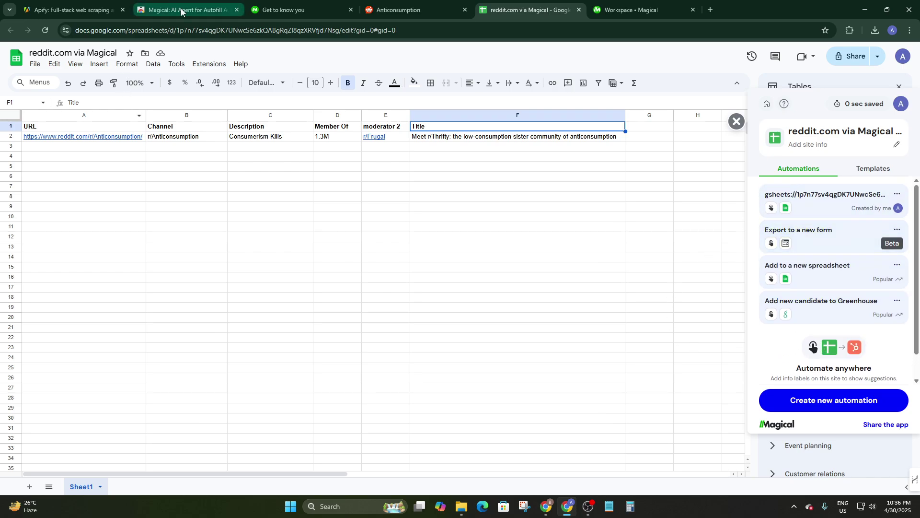
Step: Switch to the Apify homepage and scroll to its featured Actors
{"action": "left_click", "coordinate": [91, 5]}
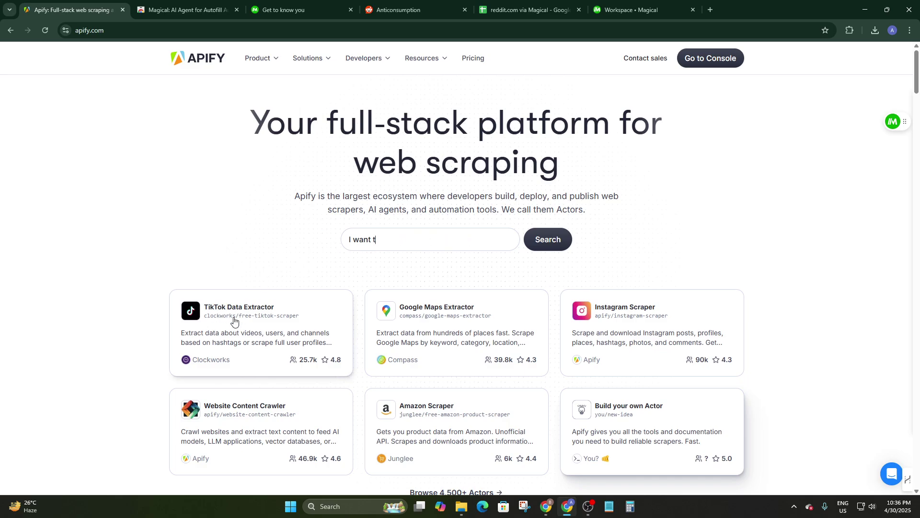
{"action": "scroll", "coordinate": [616, 246], "scroll_direction": "down", "scroll_amount": 3}
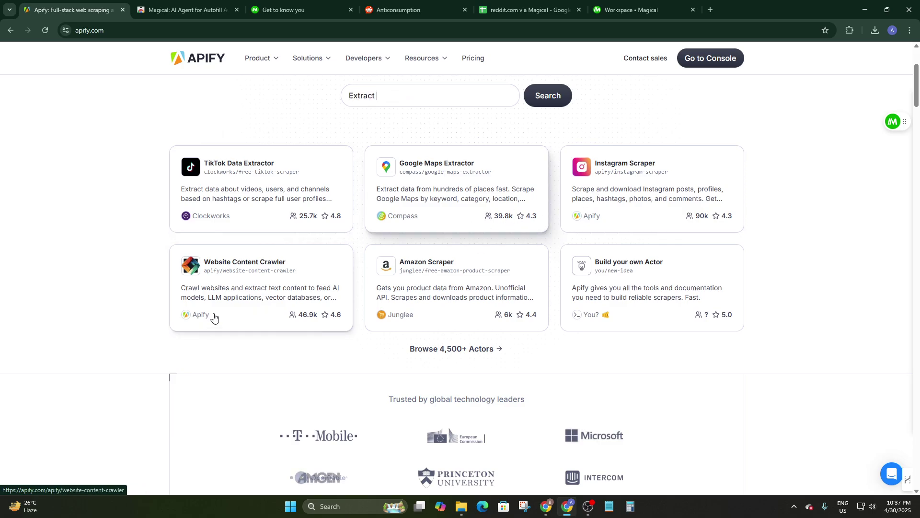
Step: Open Website Content Crawler in Apify Console and select its sample start URL
{"action": "left_click", "coordinate": [227, 273]}
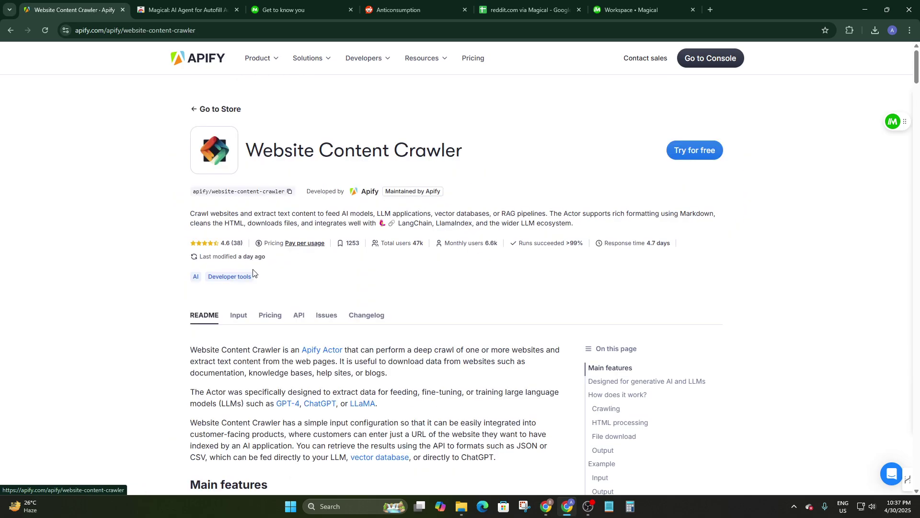
{"action": "scroll", "coordinate": [532, 215], "scroll_direction": "down", "scroll_amount": 2}
{"action": "scroll", "coordinate": [532, 214], "scroll_direction": "up", "scroll_amount": 1}
{"action": "left_click", "coordinate": [695, 150]}
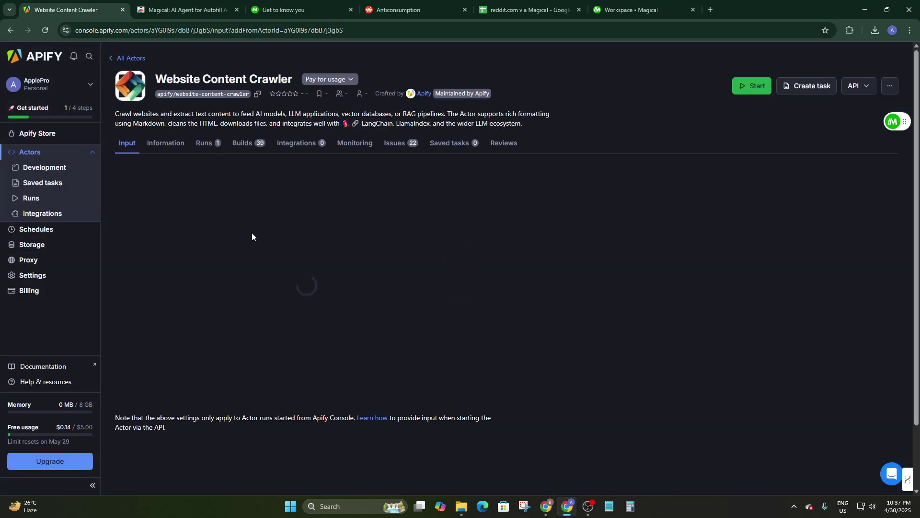
{"action": "scroll", "coordinate": [287, 217], "scroll_direction": "down", "scroll_amount": 2}
{"action": "scroll", "coordinate": [311, 230], "scroll_direction": "down", "scroll_amount": 1}
{"action": "scroll", "coordinate": [307, 254], "scroll_direction": "up", "scroll_amount": 2}
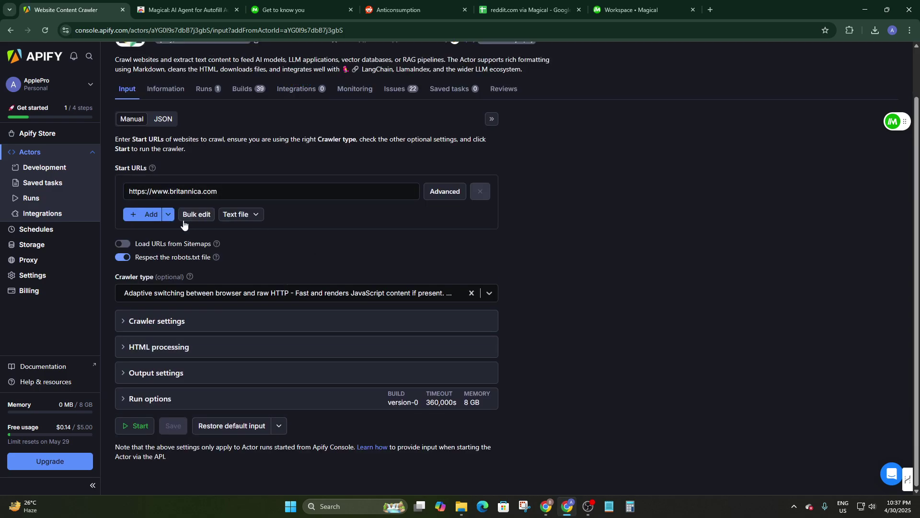
{"action": "scroll", "coordinate": [184, 224], "scroll_direction": "up", "scroll_amount": 1}
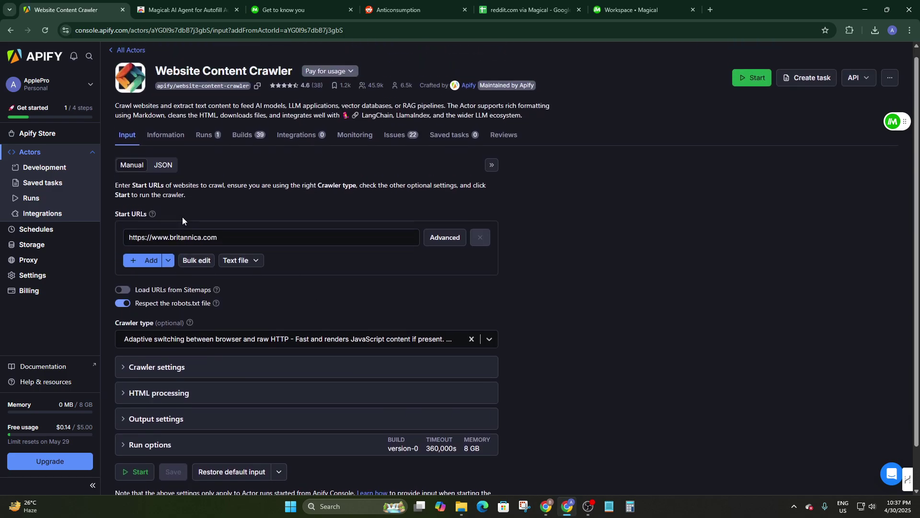
{"action": "triple_click", "coordinate": [221, 235]}
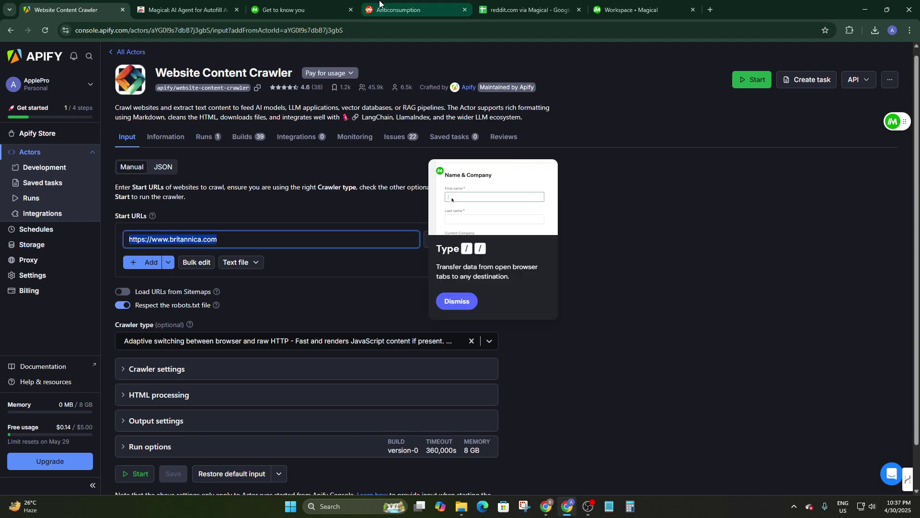
Step: Switch to the r/Anticonsumption page and select its web address
{"action": "left_click", "coordinate": [380, 4]}
{"action": "left_click", "coordinate": [173, 33]}
{"action": "key", "text": "ctrl+c"}
{"action": "scroll", "coordinate": [282, 144], "scroll_direction": "down", "scroll_amount": 7}
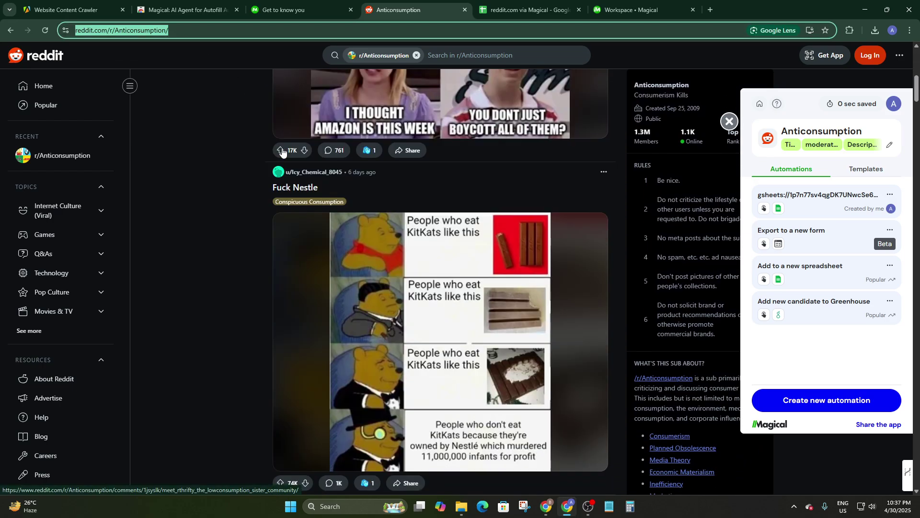
{"action": "scroll", "coordinate": [282, 151], "scroll_direction": "up", "scroll_amount": 10}
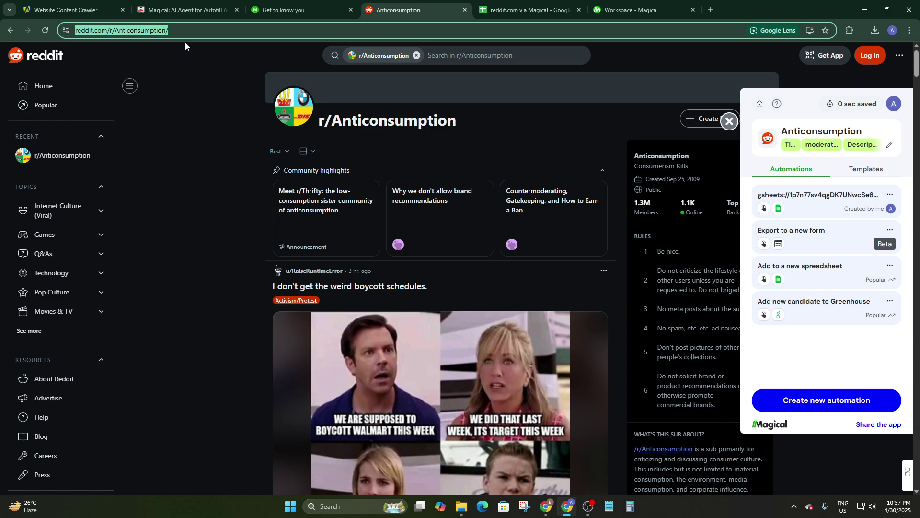
Step: Paste the r/Anticonsumption URL as the only start URL and Save & Start the crawl
{"action": "left_click", "coordinate": [79, 10]}
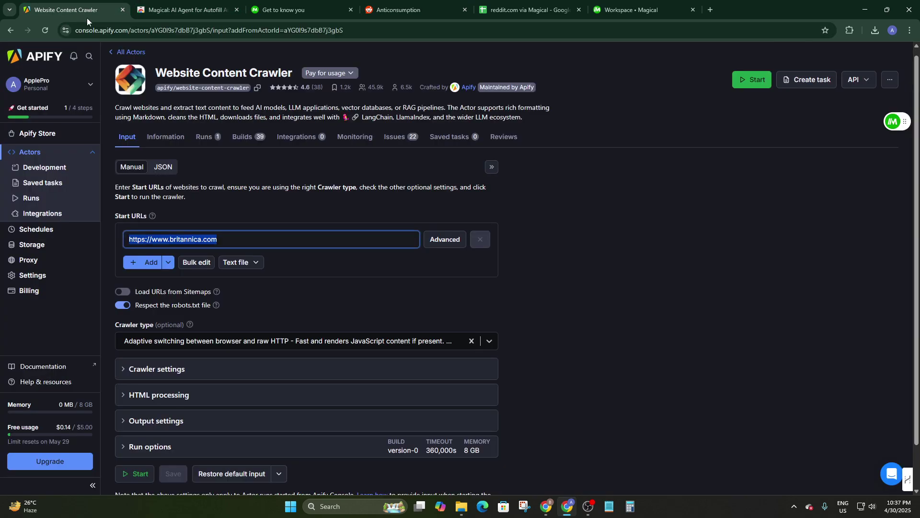
{"action": "key", "text": "ctrl+v"}
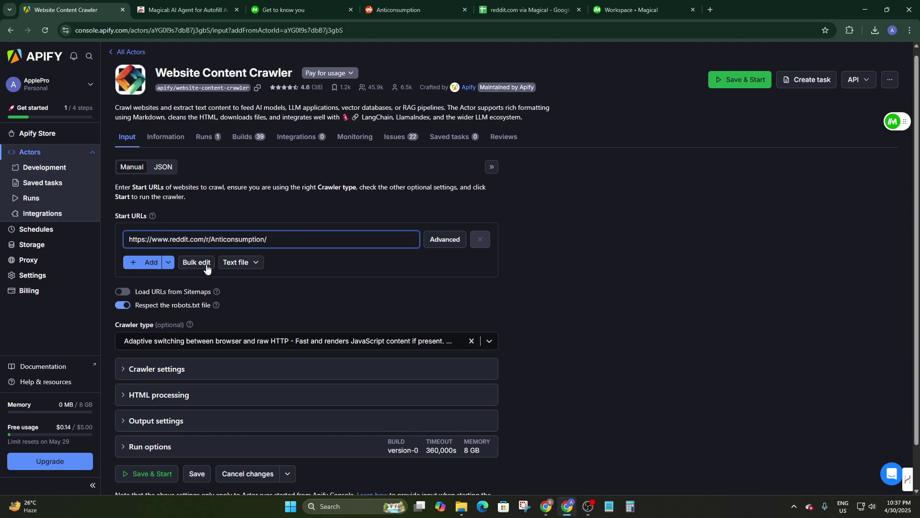
{"action": "left_click", "coordinate": [146, 263]}
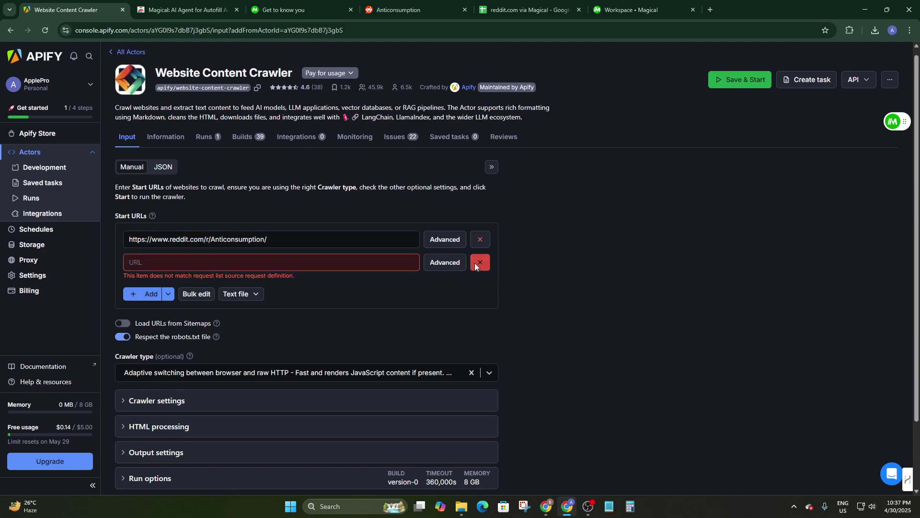
{"action": "left_click", "coordinate": [475, 267]}
{"action": "scroll", "coordinate": [256, 318], "scroll_direction": "down", "scroll_amount": 1}
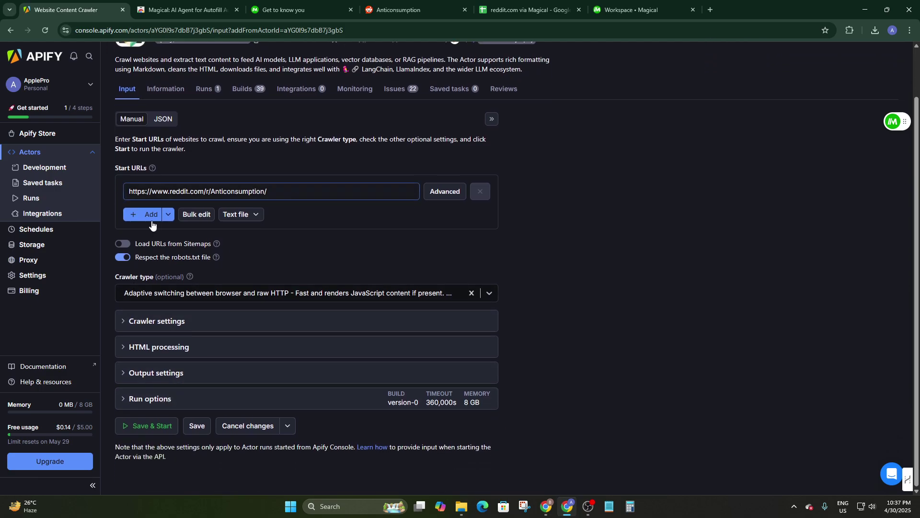
{"action": "left_click", "coordinate": [149, 322]}
{"action": "scroll", "coordinate": [177, 330], "scroll_direction": "down", "scroll_amount": 2}
{"action": "scroll", "coordinate": [176, 330], "scroll_direction": "down", "scroll_amount": 10}
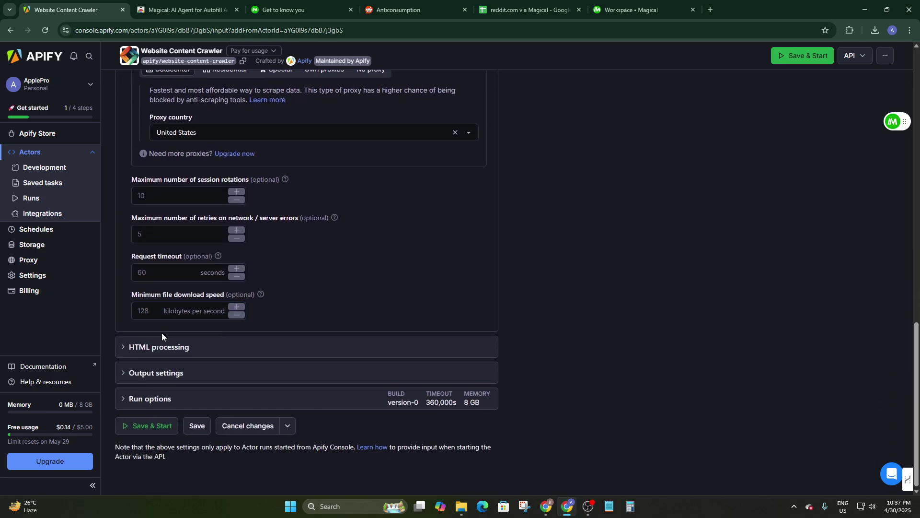
{"action": "left_click", "coordinate": [148, 426]}
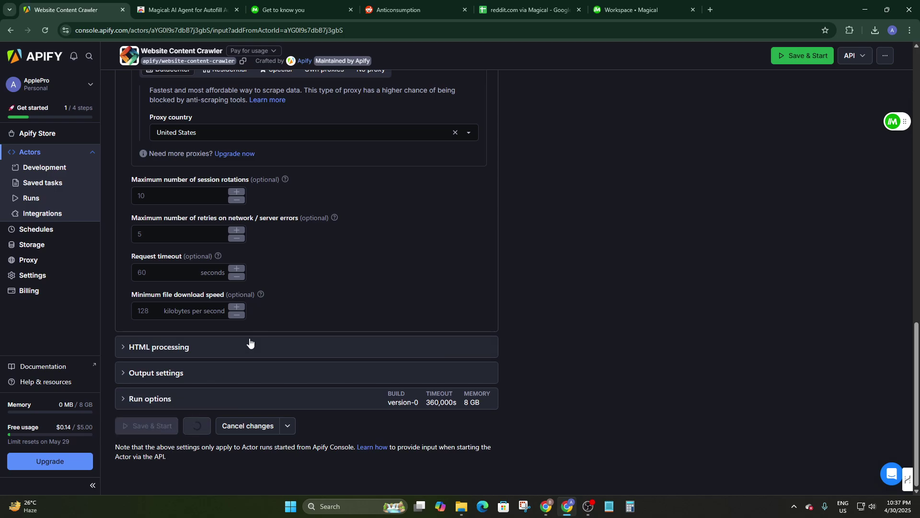
{"action": "scroll", "coordinate": [248, 340], "scroll_direction": "up", "scroll_amount": 3}
{"action": "scroll", "coordinate": [253, 326], "scroll_direction": "up", "scroll_amount": 10}
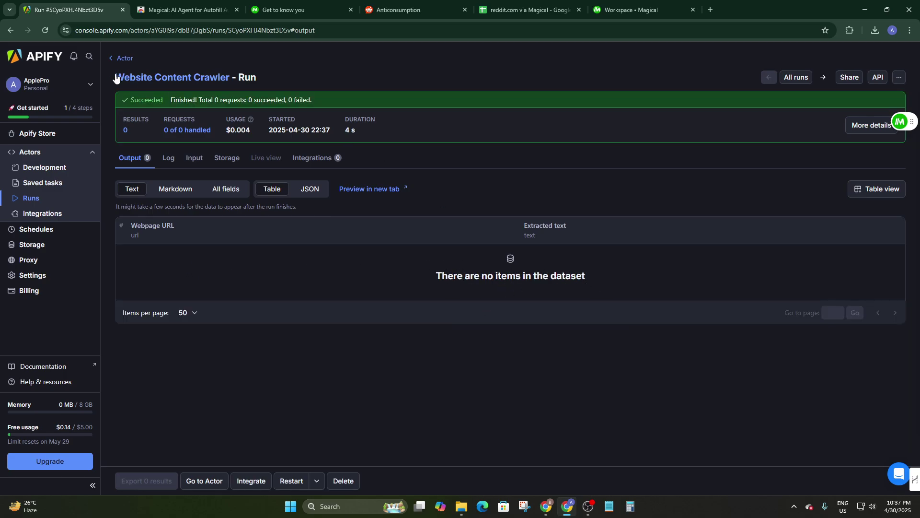
Step: Glance at the Anticonsumption subreddit and Magical store tabs, then return to the crawler run results
{"action": "left_click", "coordinate": [397, 10]}
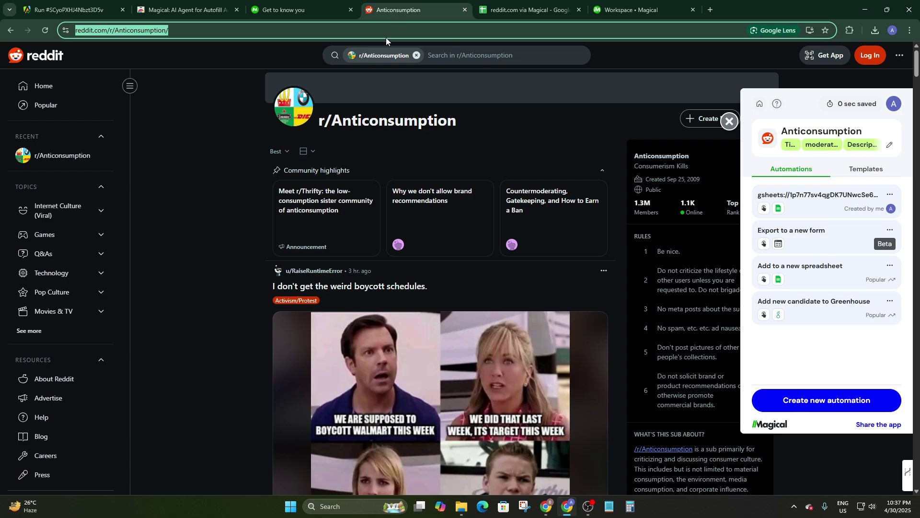
{"action": "left_click", "coordinate": [254, 100]}
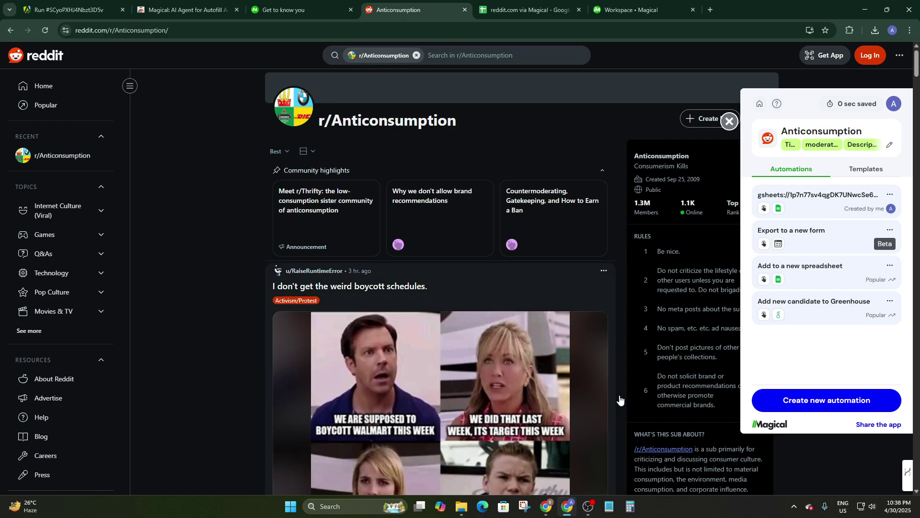
{"action": "scroll", "coordinate": [534, 352], "scroll_direction": "down", "scroll_amount": 3}
{"action": "scroll", "coordinate": [534, 352], "scroll_direction": "up", "scroll_amount": 3}
{"action": "left_click", "coordinate": [182, 9]}
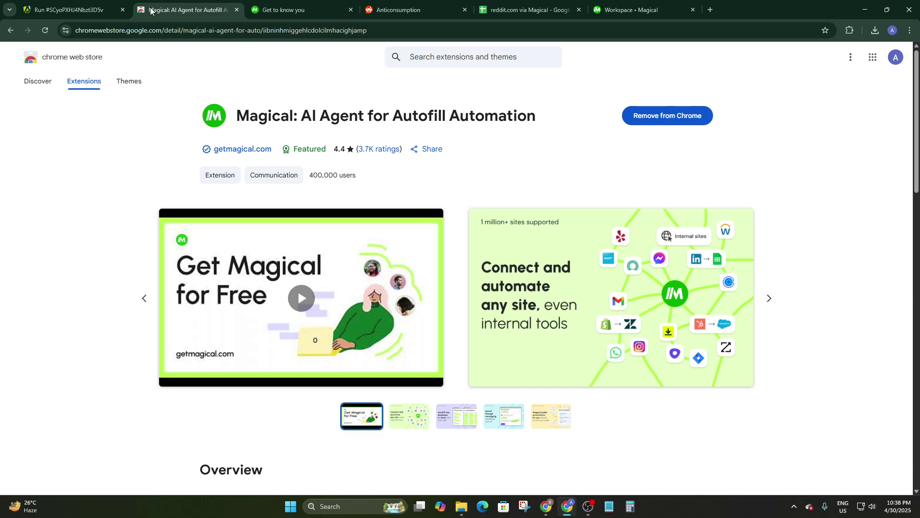
{"action": "left_click", "coordinate": [72, 9]}
Step: Go back to the crawler input, open All Actors, and go to the Apify Store
{"action": "left_click", "coordinate": [12, 34]}
{"action": "scroll", "coordinate": [214, 226], "scroll_direction": "up", "scroll_amount": 2}
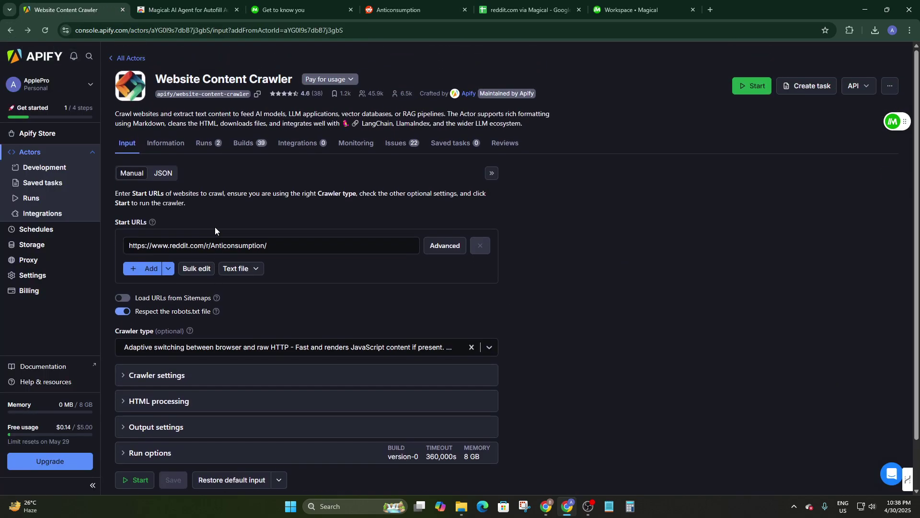
{"action": "scroll", "coordinate": [215, 226], "scroll_direction": "down", "scroll_amount": 1}
{"action": "scroll", "coordinate": [243, 313], "scroll_direction": "up", "scroll_amount": 1}
{"action": "left_click", "coordinate": [120, 59]}
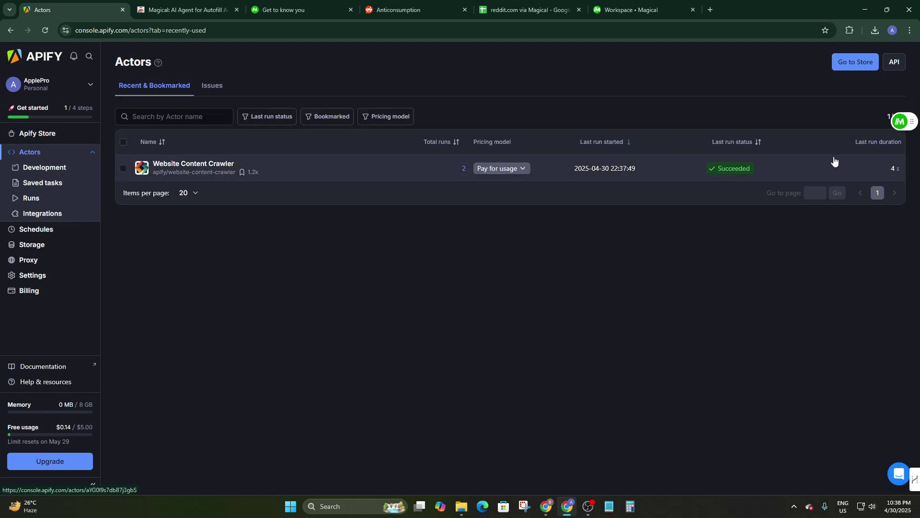
{"action": "left_click", "coordinate": [858, 67]}
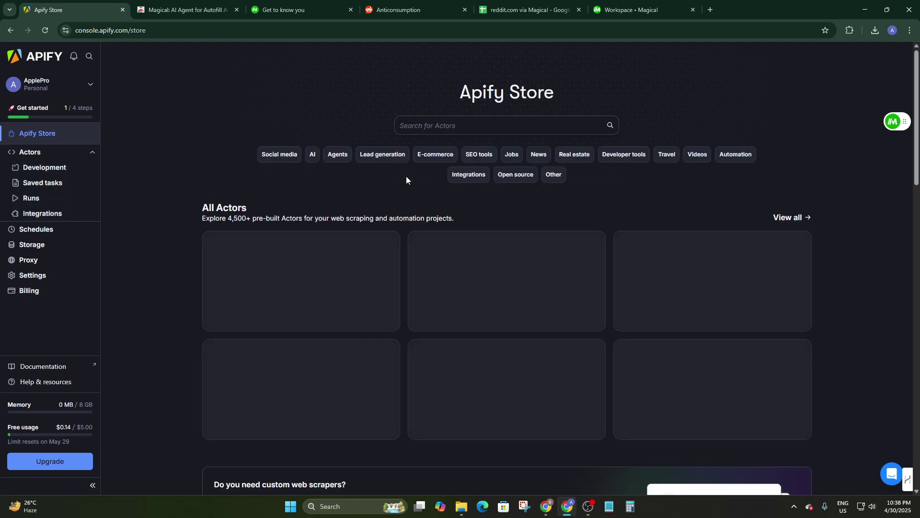
Step: Choose View all in the Store and scroll the 4,863-Actor grid to the Instagram scrapers
{"action": "scroll", "coordinate": [463, 212], "scroll_direction": "down", "scroll_amount": 1}
{"action": "scroll", "coordinate": [477, 213], "scroll_direction": "down", "scroll_amount": 1}
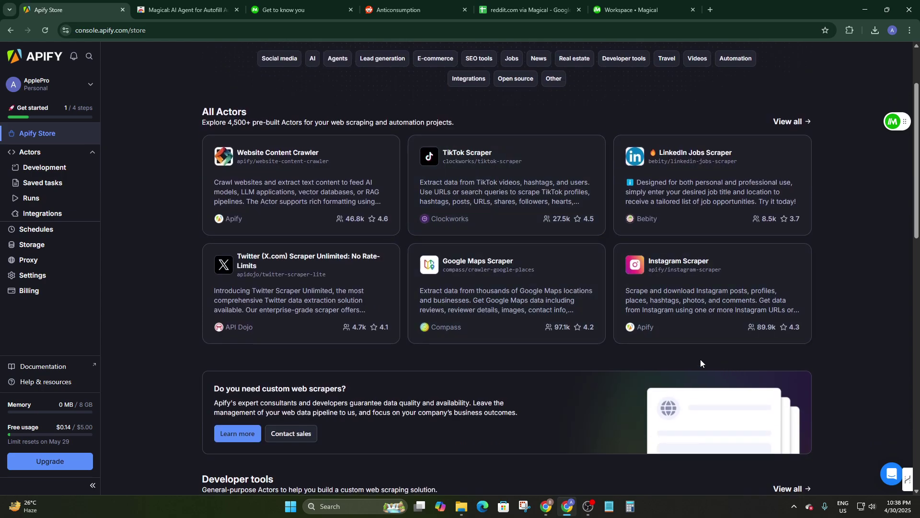
{"action": "scroll", "coordinate": [545, 314], "scroll_direction": "down", "scroll_amount": 1}
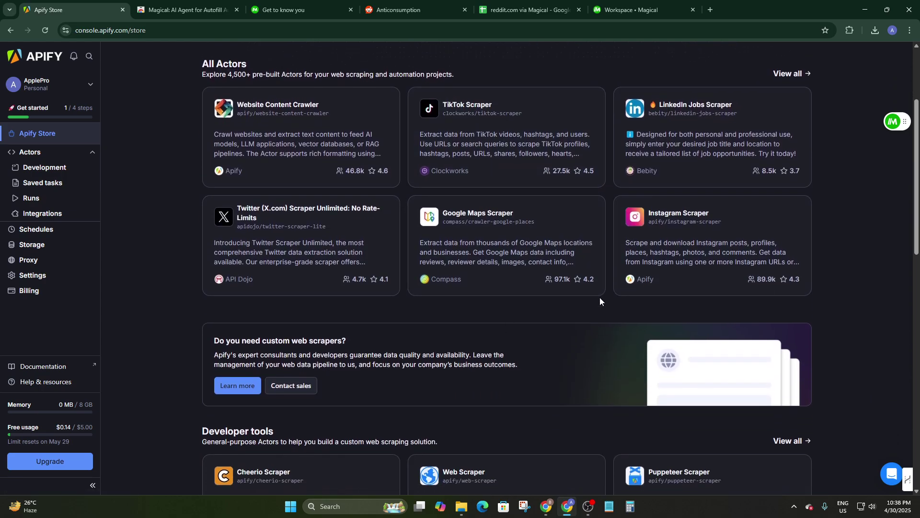
{"action": "left_click", "coordinate": [792, 73]}
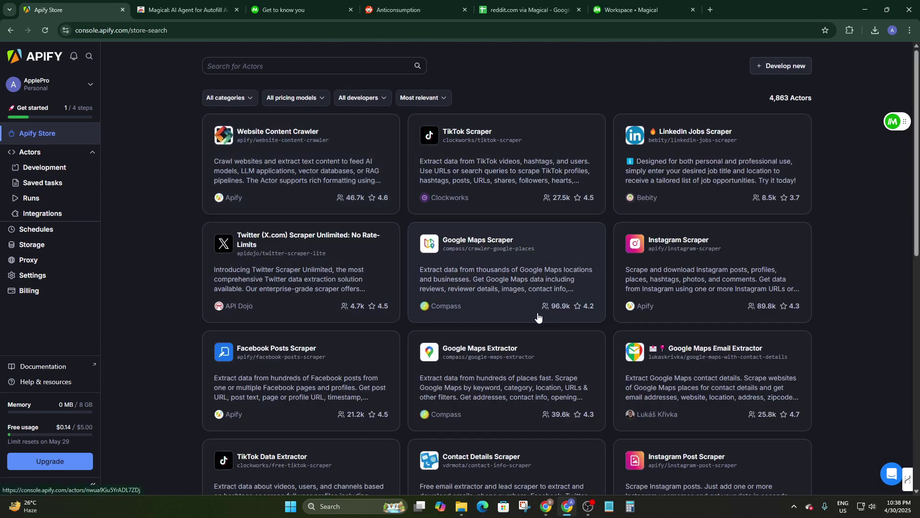
{"action": "scroll", "coordinate": [551, 314], "scroll_direction": "down", "scroll_amount": 2}
{"action": "scroll", "coordinate": [587, 317], "scroll_direction": "down", "scroll_amount": 3}
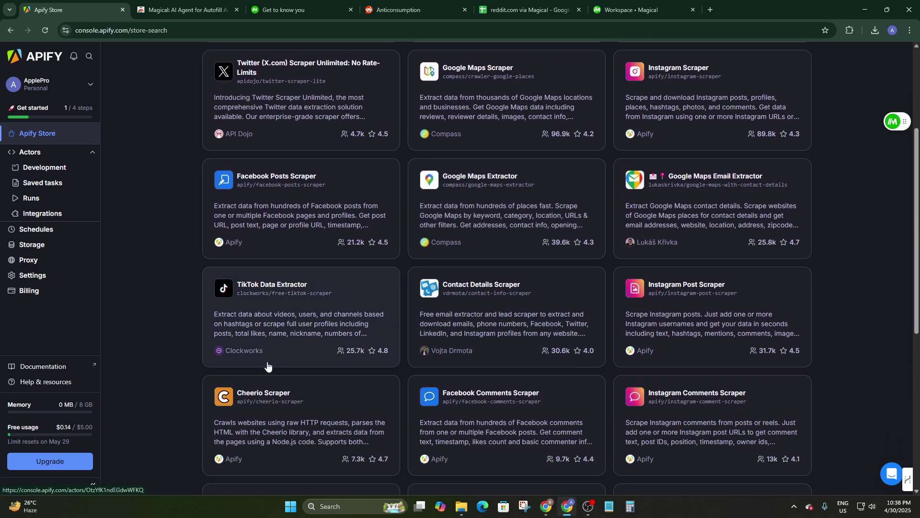
{"action": "scroll", "coordinate": [535, 360], "scroll_direction": "down", "scroll_amount": 1}
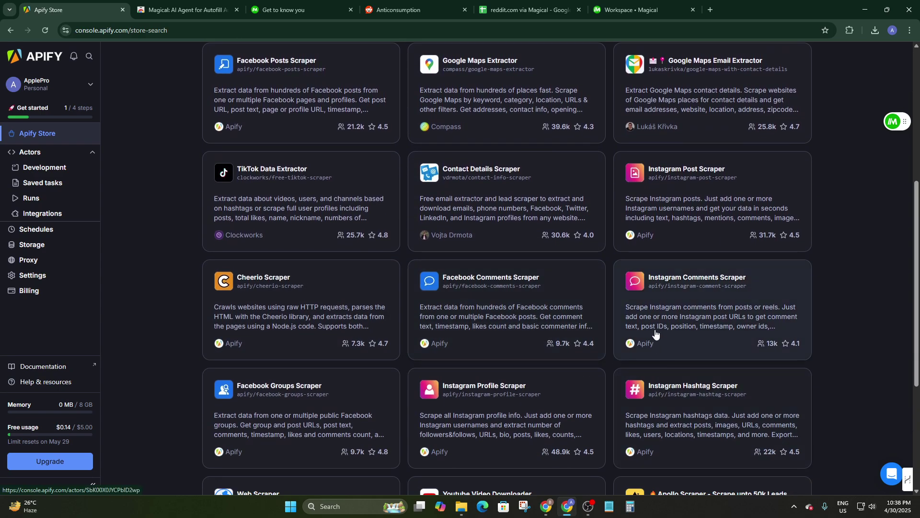
{"action": "scroll", "coordinate": [657, 334], "scroll_direction": "up", "scroll_amount": 6}
{"action": "left_click", "coordinate": [657, 263]}
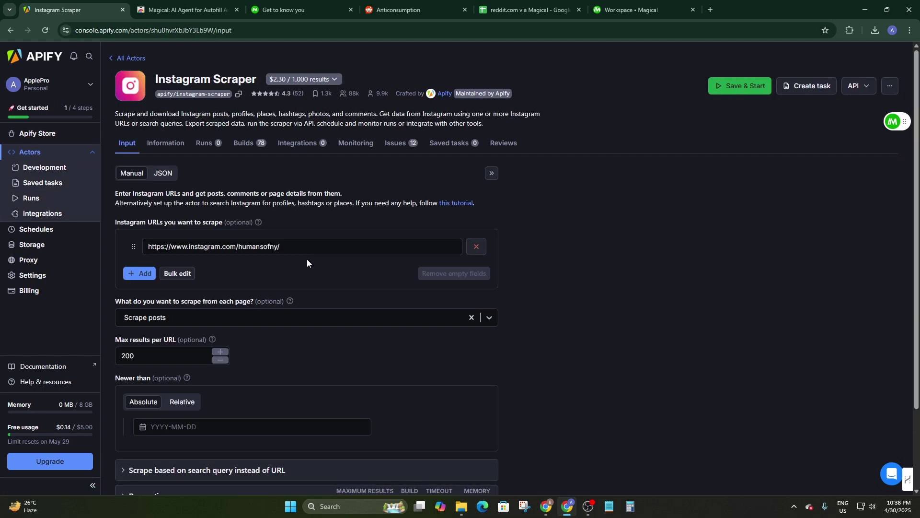
{"action": "left_click_drag", "start_coordinate": [346, 244], "coordinate": [111, 253]}
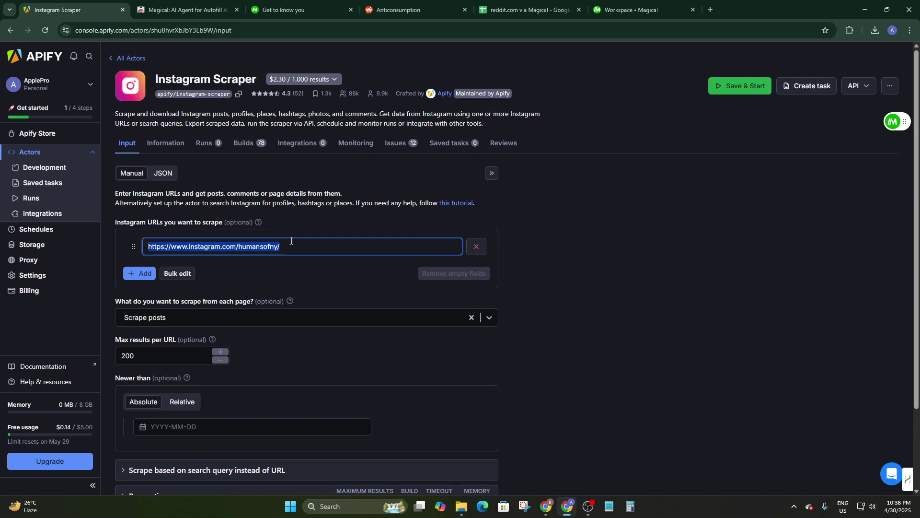
{"action": "left_click_drag", "start_coordinate": [296, 245], "coordinate": [62, 240]}
{"action": "type", "text": "https://www.instagram.com/cristiano/"}
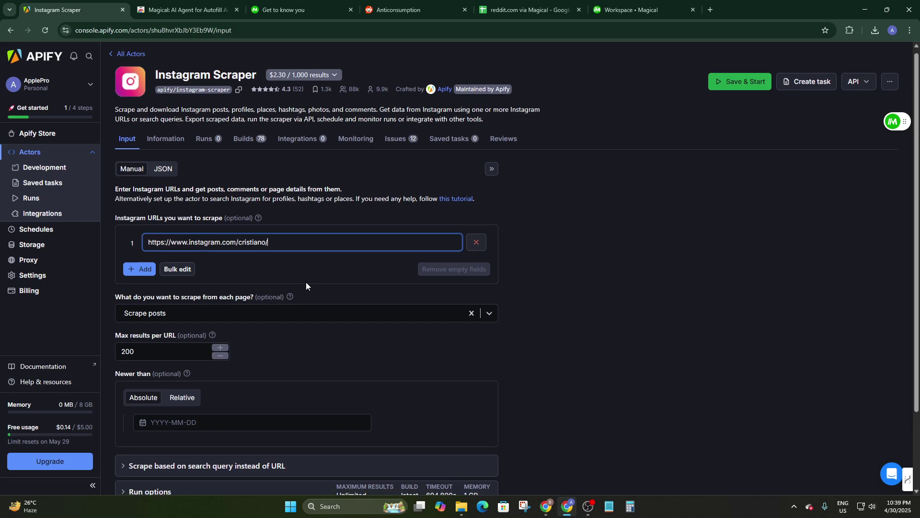
{"action": "scroll", "coordinate": [307, 283], "scroll_direction": "down", "scroll_amount": 1}
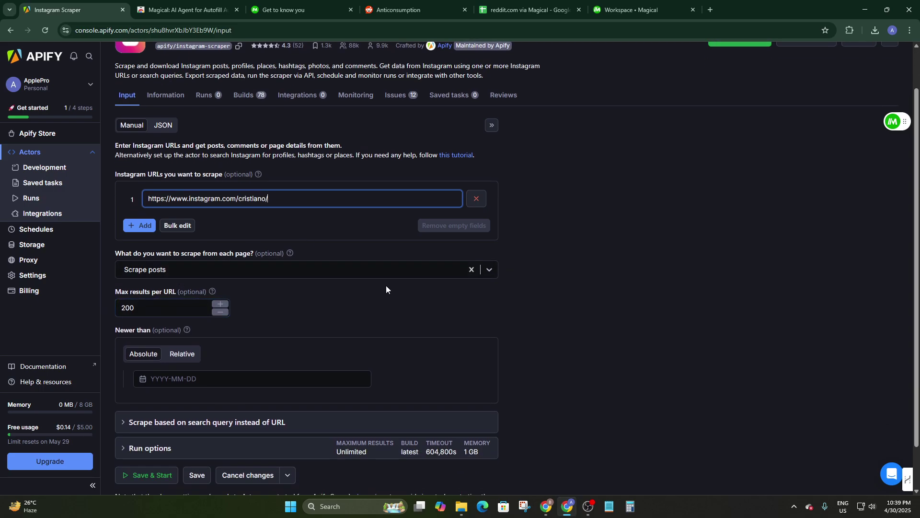
{"action": "left_click", "coordinate": [488, 272]}
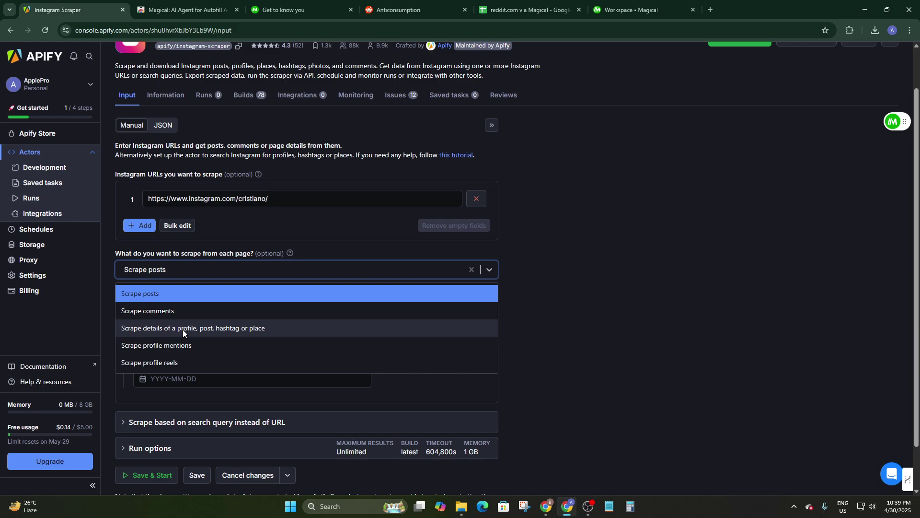
Step: Choose to scrape profile details instead of posts and edit the max results per URL
{"action": "left_click", "coordinate": [211, 327]}
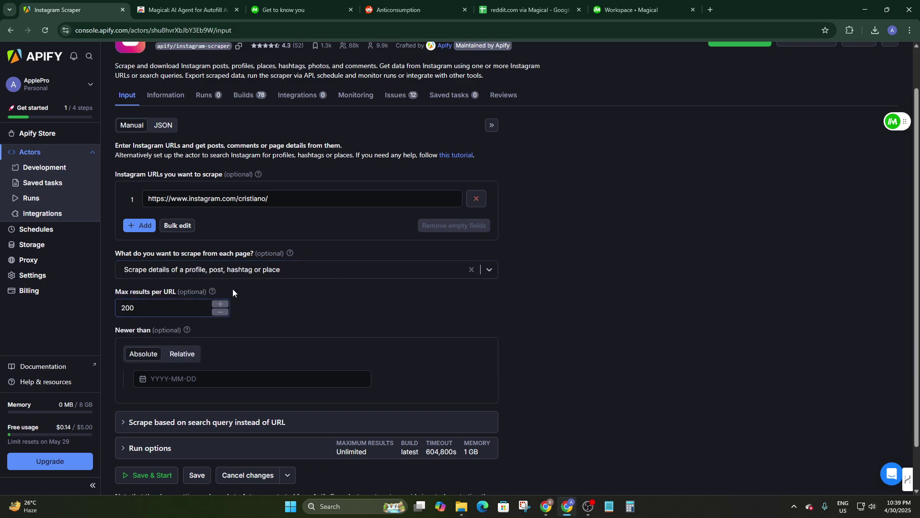
{"action": "scroll", "coordinate": [247, 292], "scroll_direction": "down", "scroll_amount": 1}
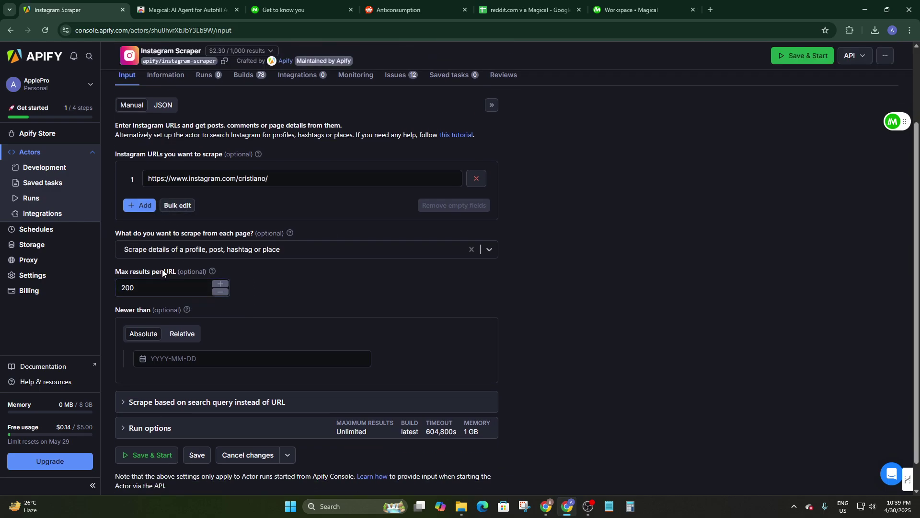
{"action": "scroll", "coordinate": [165, 273], "scroll_direction": "down", "scroll_amount": 1}
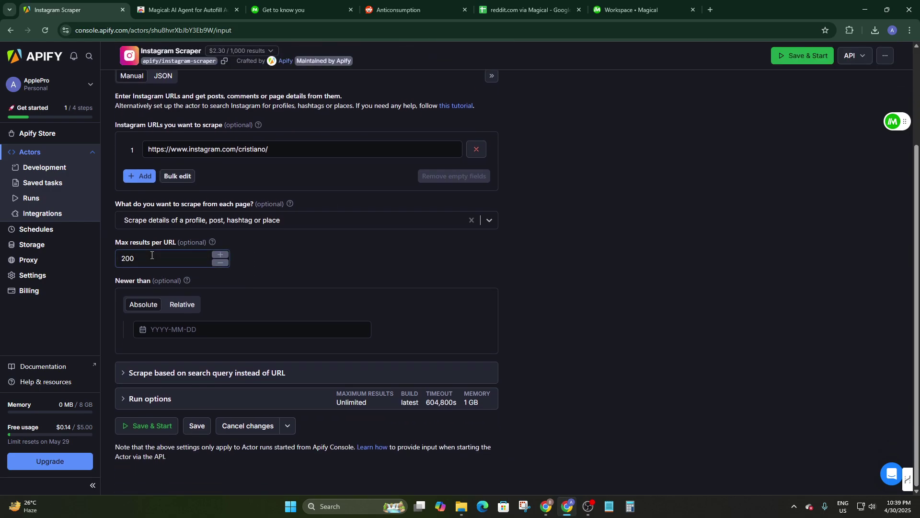
{"action": "left_click", "coordinate": [147, 258]}
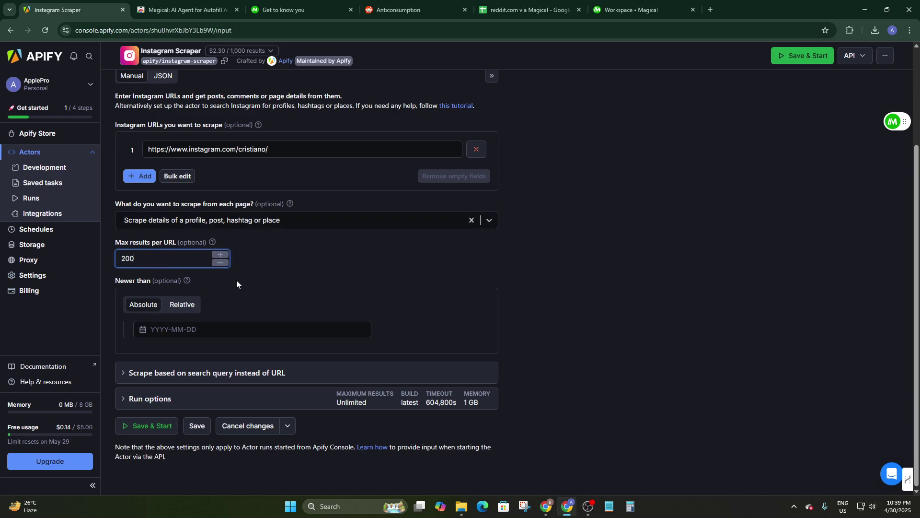
Step: Set the Newer than date to 2025-04-25 using the calendar
{"action": "left_click", "coordinate": [170, 329]}
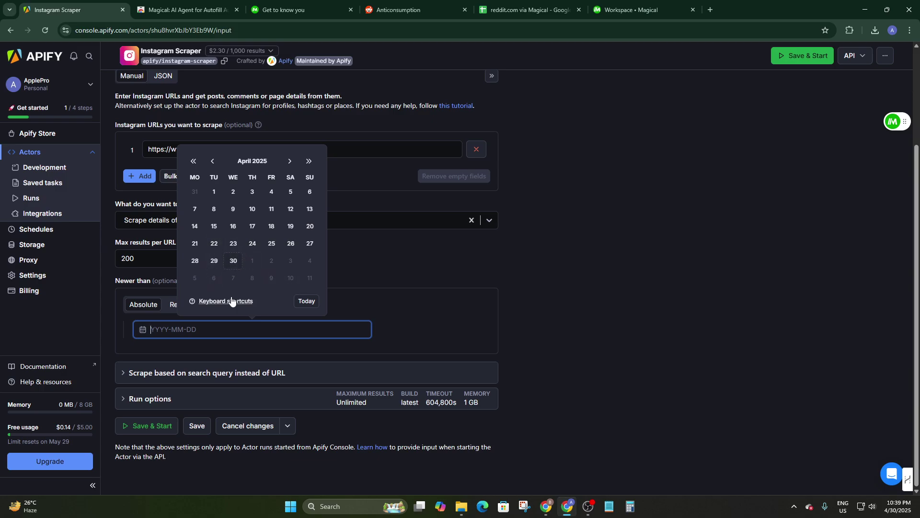
{"action": "left_click", "coordinate": [258, 266]}
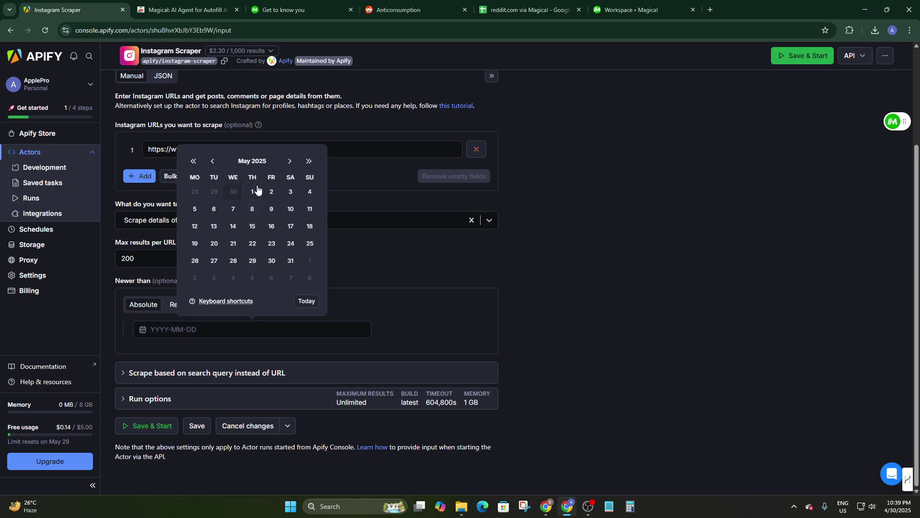
{"action": "left_click", "coordinate": [196, 195]}
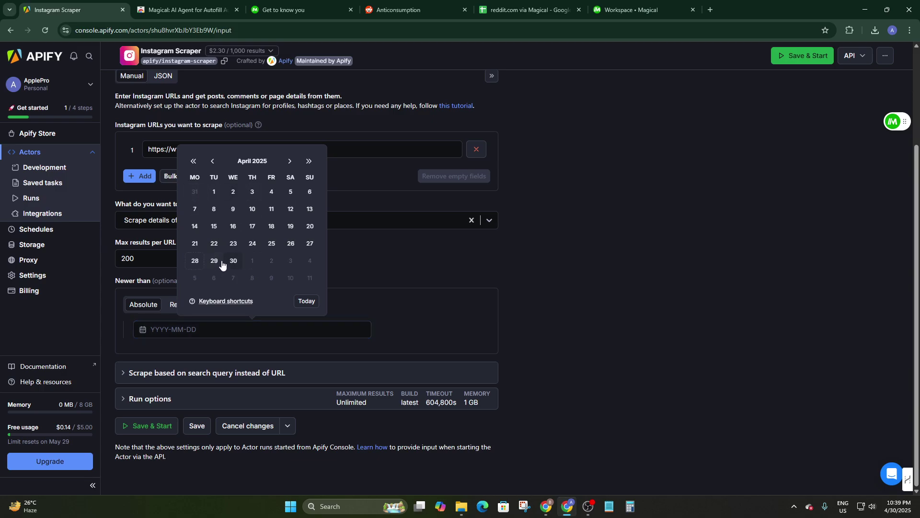
{"action": "left_click", "coordinate": [269, 246]}
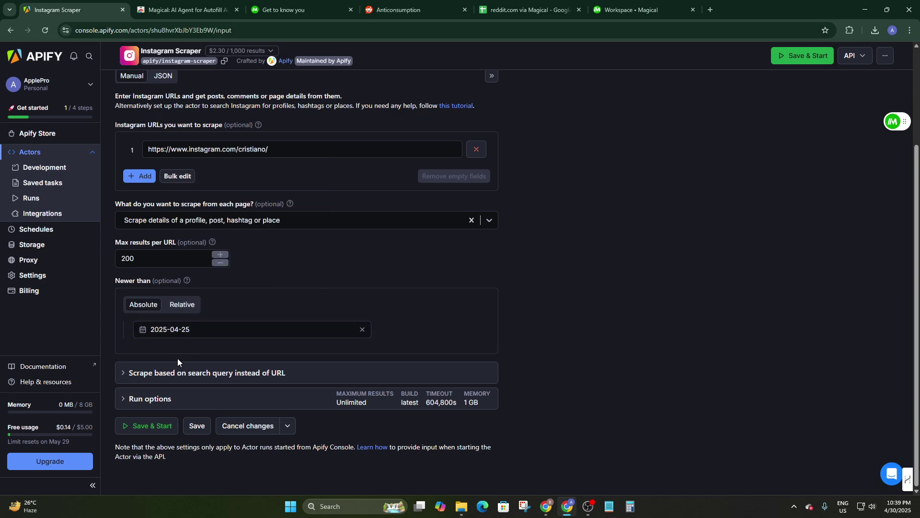
{"action": "left_click", "coordinate": [197, 379]}
{"action": "left_click", "coordinate": [199, 379]}
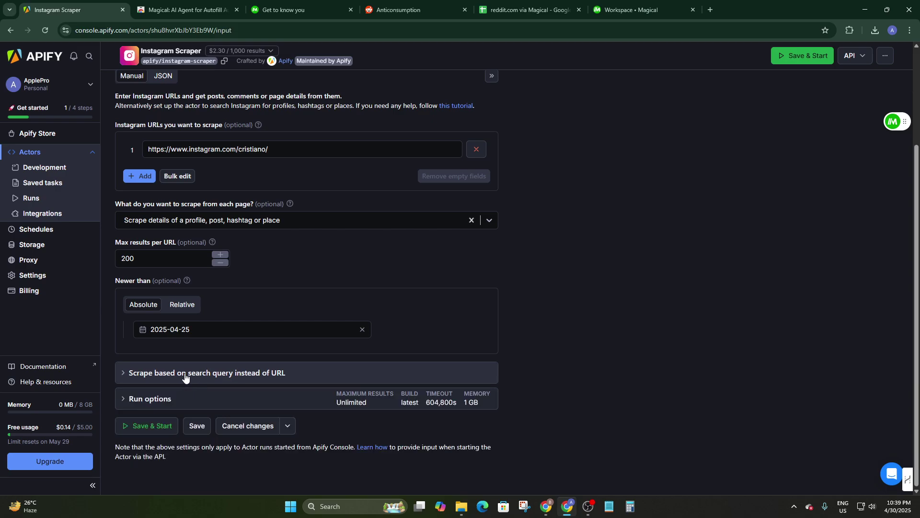
Step: Save & Start the scraper run and inspect the resulting output row, including the Fbid value
{"action": "left_click", "coordinate": [144, 426]}
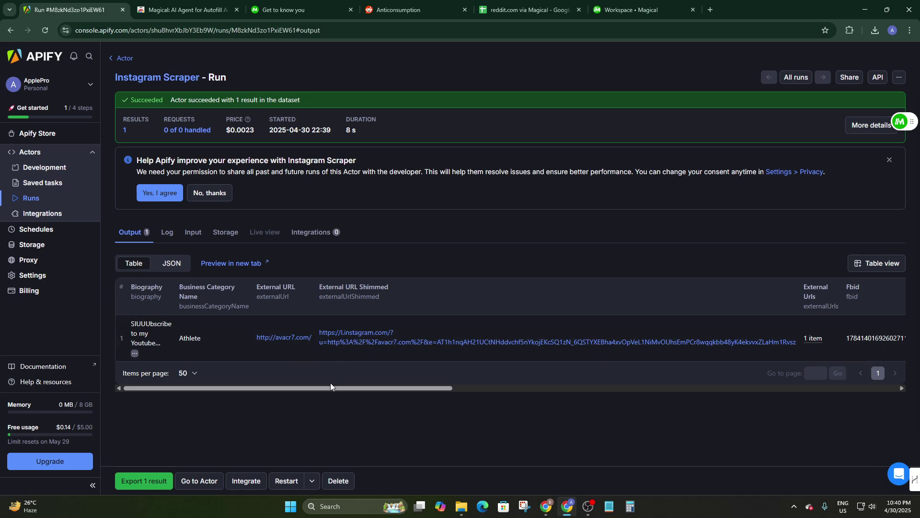
{"action": "left_click_drag", "start_coordinate": [327, 388], "coordinate": [439, 402]}
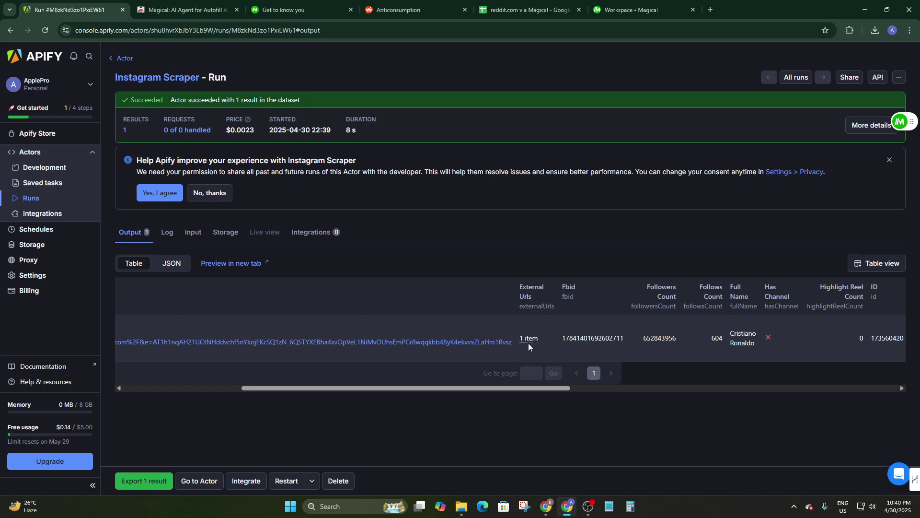
{"action": "left_click_drag", "start_coordinate": [501, 389], "coordinate": [556, 390]}
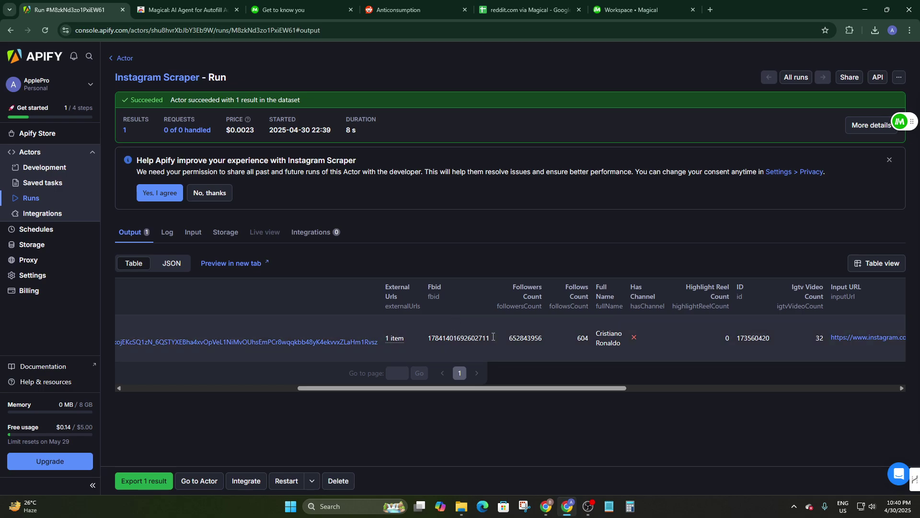
{"action": "left_click_drag", "start_coordinate": [490, 338], "coordinate": [416, 341]}
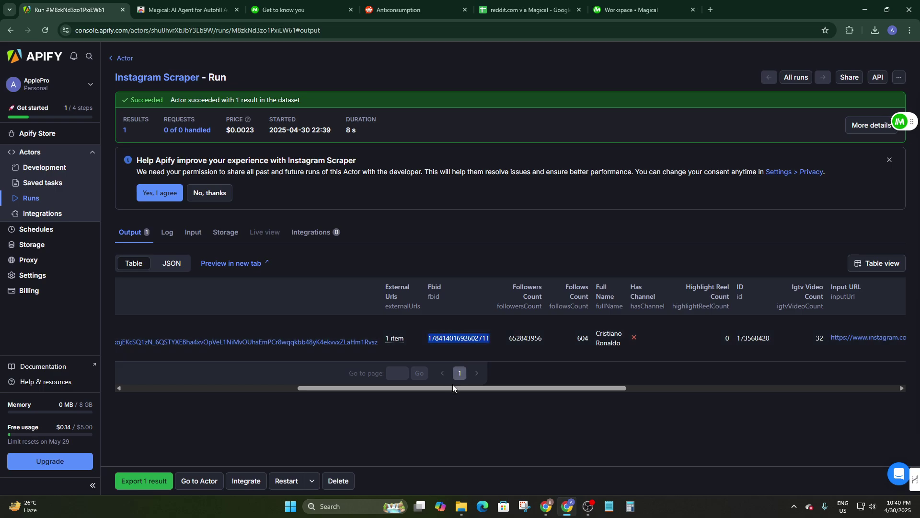
{"action": "left_click", "coordinate": [516, 393]}
Step: Review the Followers Count 652843956, Follows Count 604 and Igtv count 32 columns
{"action": "left_click_drag", "start_coordinate": [523, 337], "coordinate": [508, 338]}
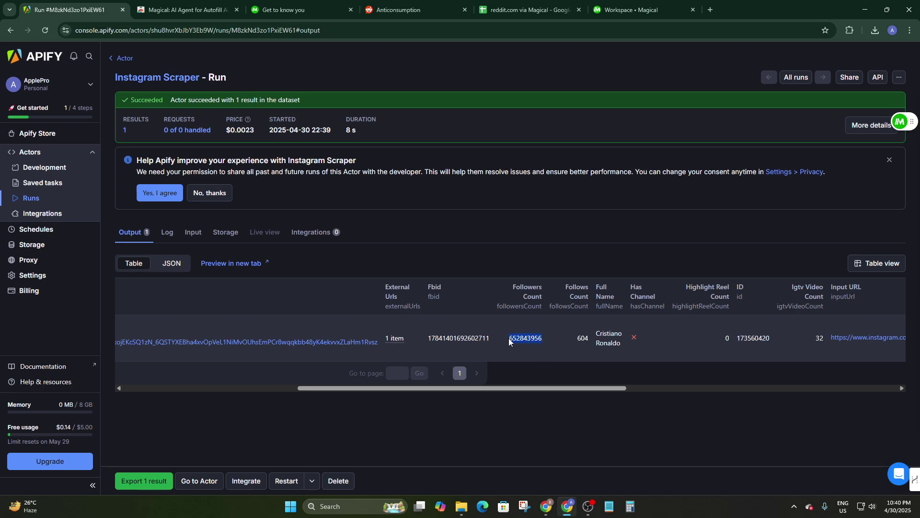
{"action": "left_click", "coordinate": [590, 341]}
{"action": "double_click", "coordinate": [583, 338]}
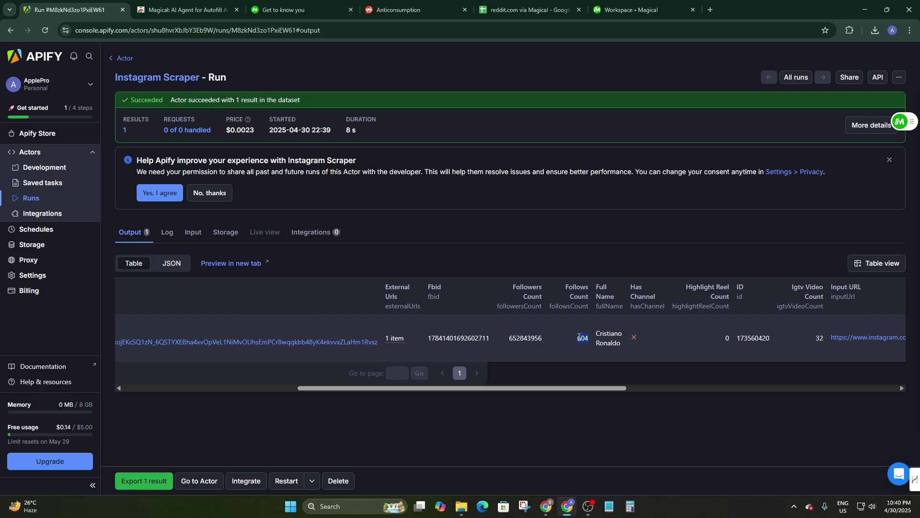
{"action": "left_click_drag", "start_coordinate": [571, 388], "coordinate": [611, 389]}
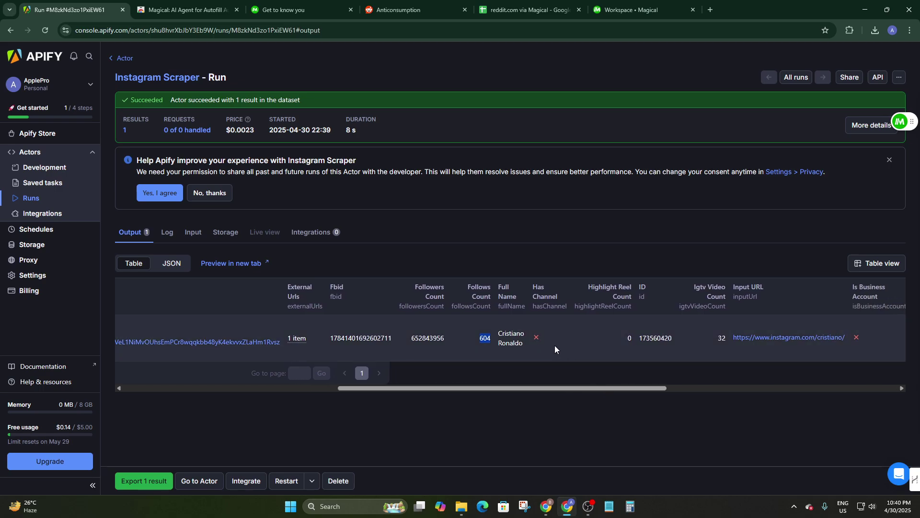
{"action": "scroll", "coordinate": [566, 387], "scroll_direction": "right", "scroll_amount": 4}
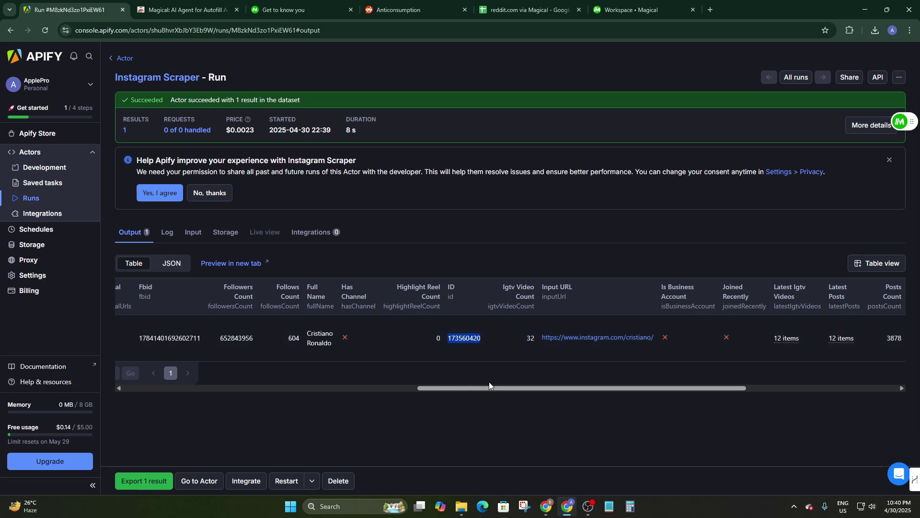
{"action": "scroll", "coordinate": [489, 384], "scroll_direction": "right", "scroll_amount": 2}
{"action": "left_click_drag", "start_coordinate": [567, 336], "coordinate": [427, 343]}
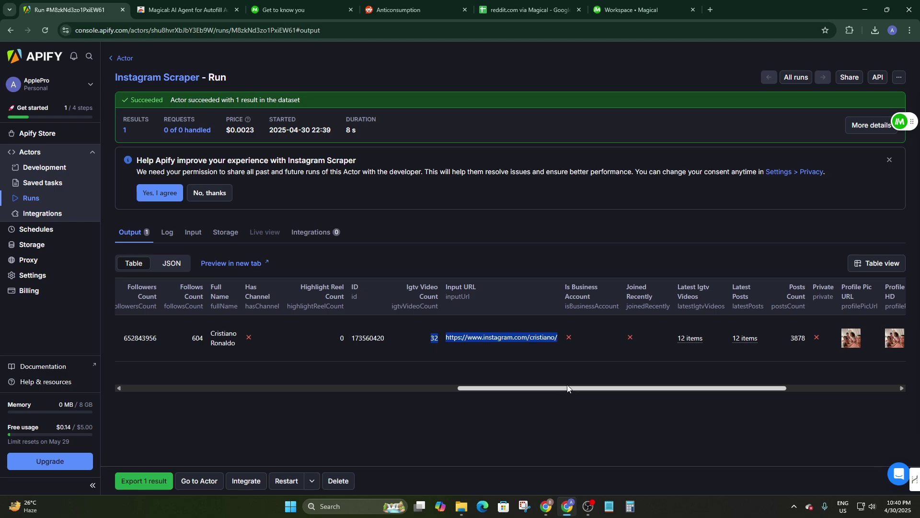
{"action": "scroll", "coordinate": [585, 379], "scroll_direction": "right", "scroll_amount": 3}
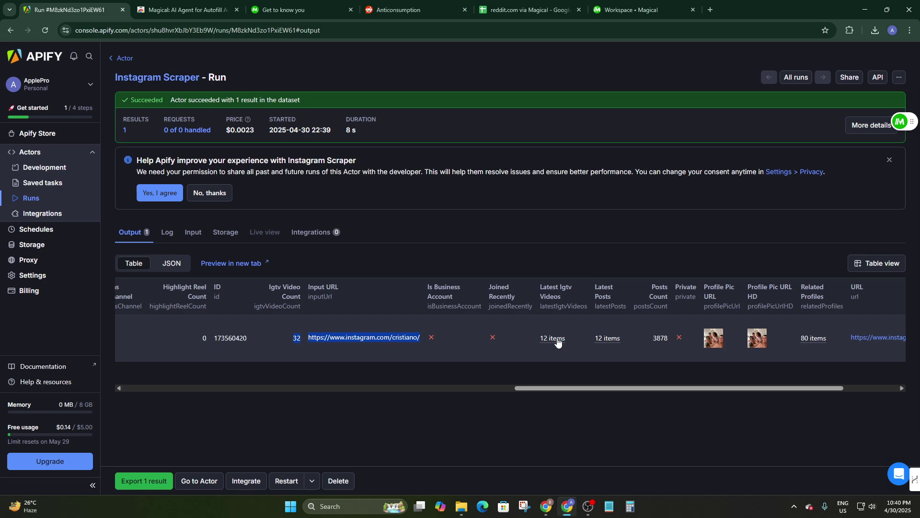
{"action": "left_click", "coordinate": [613, 342]}
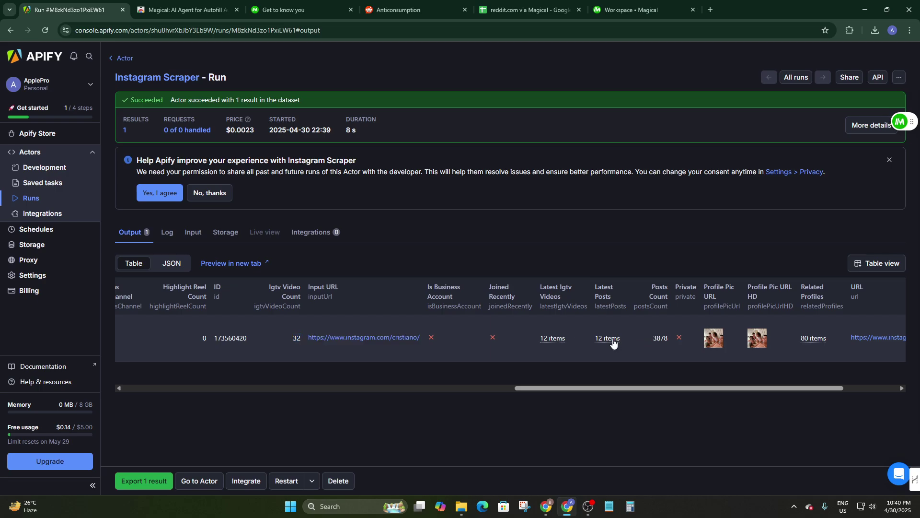
{"action": "scroll", "coordinate": [600, 189], "scroll_direction": "down", "scroll_amount": 2}
{"action": "scroll", "coordinate": [599, 188], "scroll_direction": "up", "scroll_amount": 5}
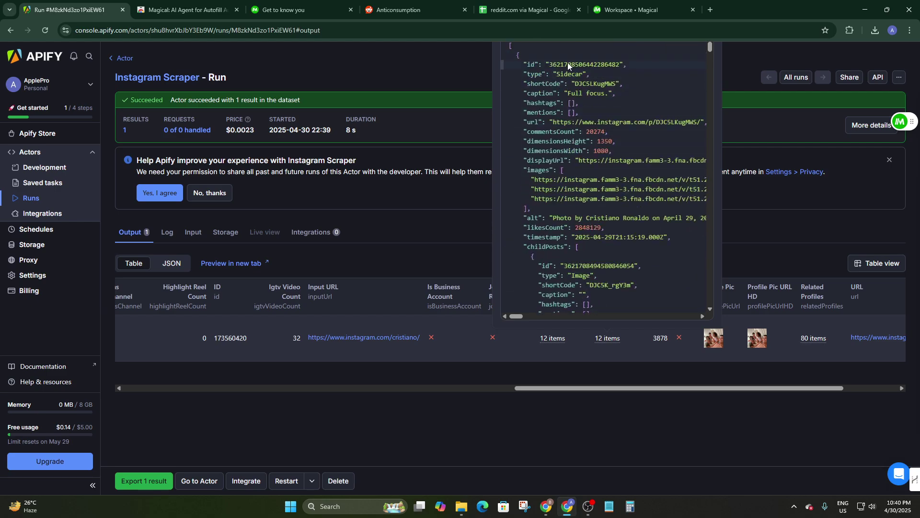
{"action": "scroll", "coordinate": [568, 139], "scroll_direction": "down", "scroll_amount": 2}
{"action": "scroll", "coordinate": [566, 148], "scroll_direction": "up", "scroll_amount": 2}
{"action": "left_click", "coordinate": [521, 63]}
{"action": "scroll", "coordinate": [577, 174], "scroll_direction": "down", "scroll_amount": 2}
{"action": "left_click", "coordinate": [582, 180]}
{"action": "scroll", "coordinate": [554, 128], "scroll_direction": "up", "scroll_amount": 2}
{"action": "left_click", "coordinate": [563, 238]}
{"action": "left_click", "coordinate": [575, 247]}
{"action": "scroll", "coordinate": [580, 246], "scroll_direction": "down", "scroll_amount": 2}
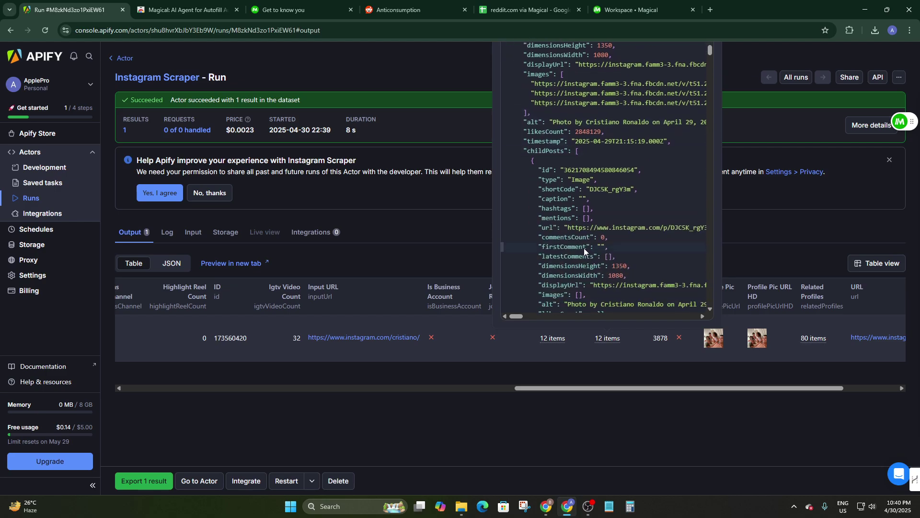
{"action": "scroll", "coordinate": [600, 252], "scroll_direction": "down", "scroll_amount": 2}
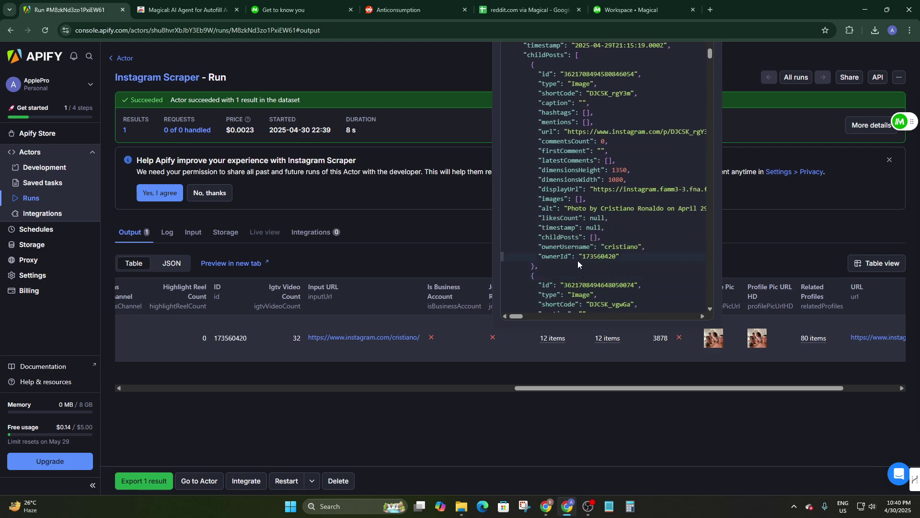
{"action": "scroll", "coordinate": [602, 257], "scroll_direction": "down", "scroll_amount": 1}
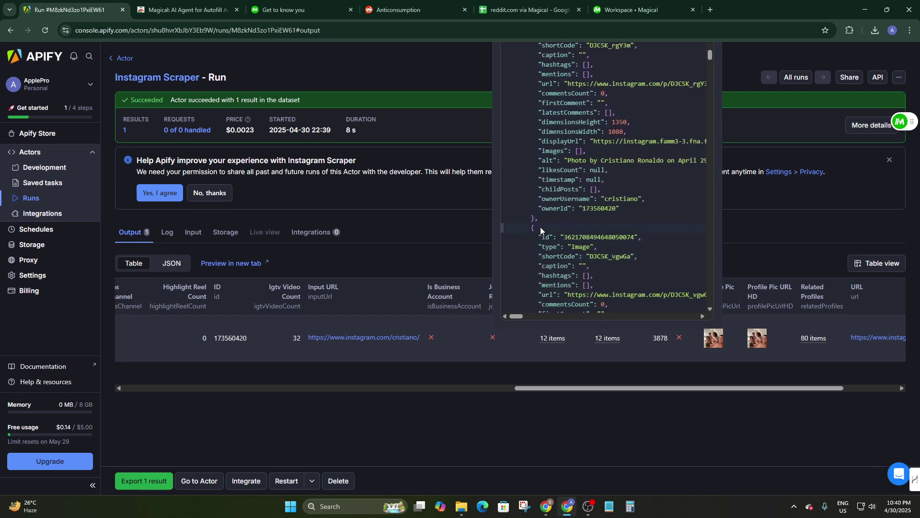
{"action": "scroll", "coordinate": [547, 217], "scroll_direction": "up", "scroll_amount": 3}
{"action": "scroll", "coordinate": [547, 216], "scroll_direction": "down", "scroll_amount": 3}
{"action": "scroll", "coordinate": [574, 264], "scroll_direction": "up", "scroll_amount": 1}
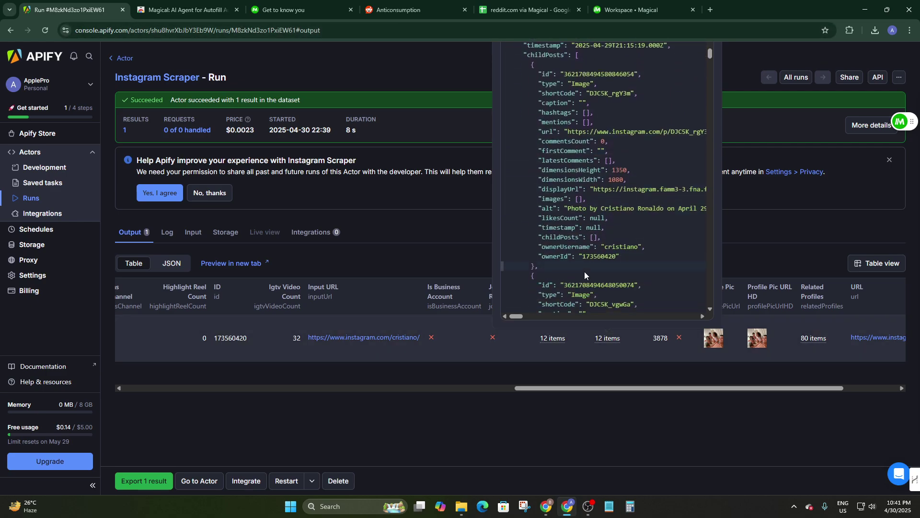
{"action": "left_click", "coordinate": [588, 372]}
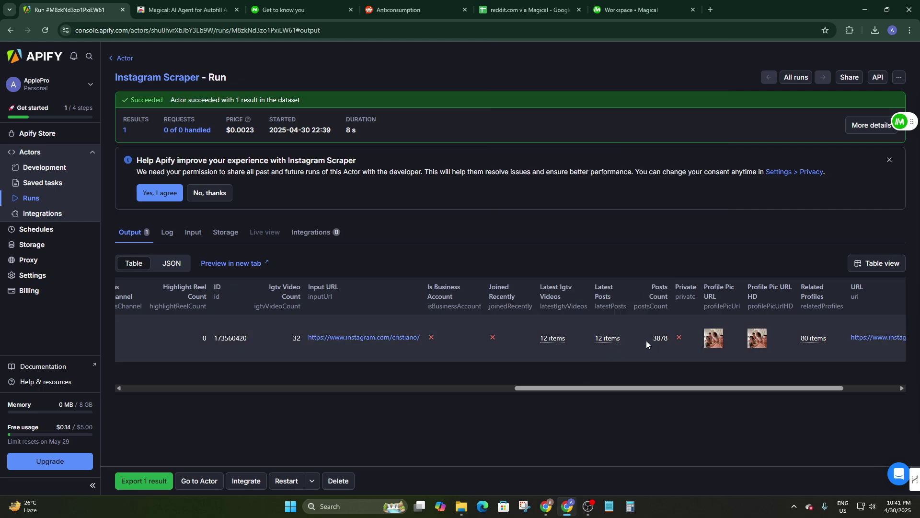
{"action": "left_click_drag", "start_coordinate": [664, 391], "coordinate": [756, 390]}
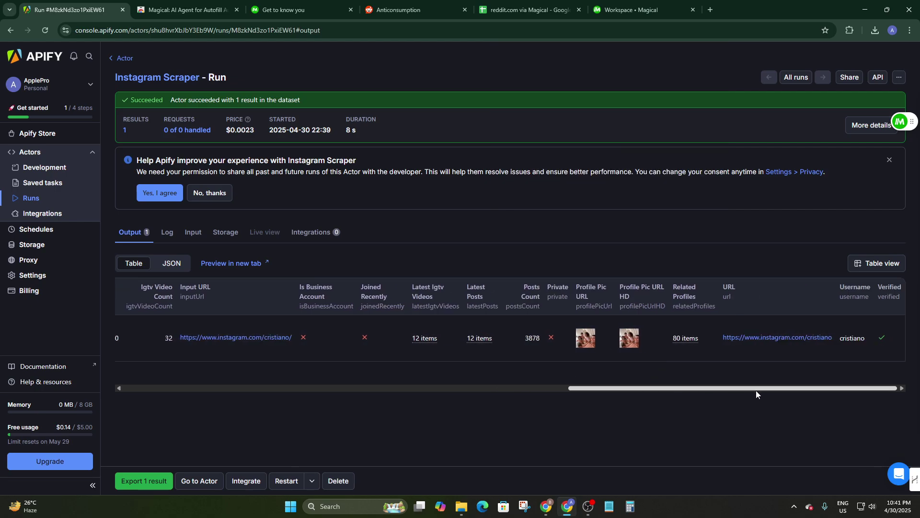
{"action": "left_click", "coordinate": [688, 341]}
{"action": "scroll", "coordinate": [684, 188], "scroll_direction": "down", "scroll_amount": 5}
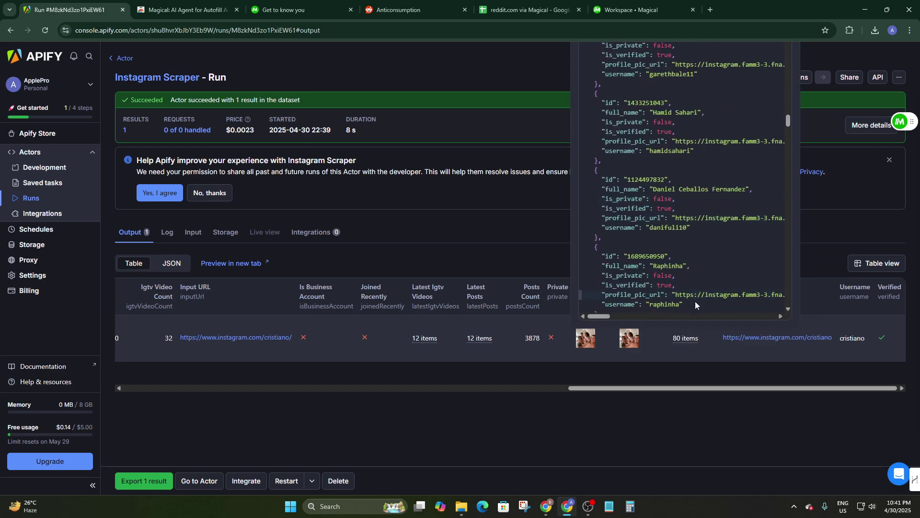
{"action": "left_click", "coordinate": [750, 381]}
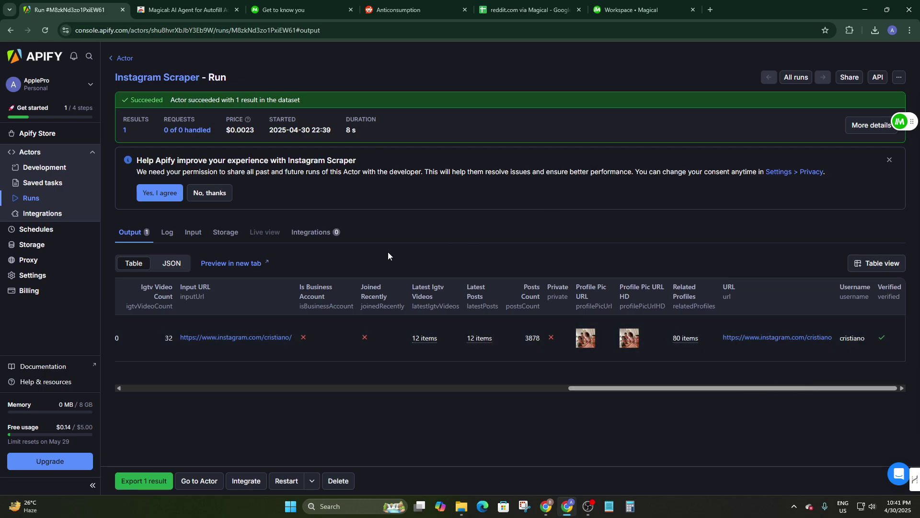
Step: Close the data-sharing consent banner, scroll the output table back left, and open the Magical panel
{"action": "left_click", "coordinate": [890, 160]}
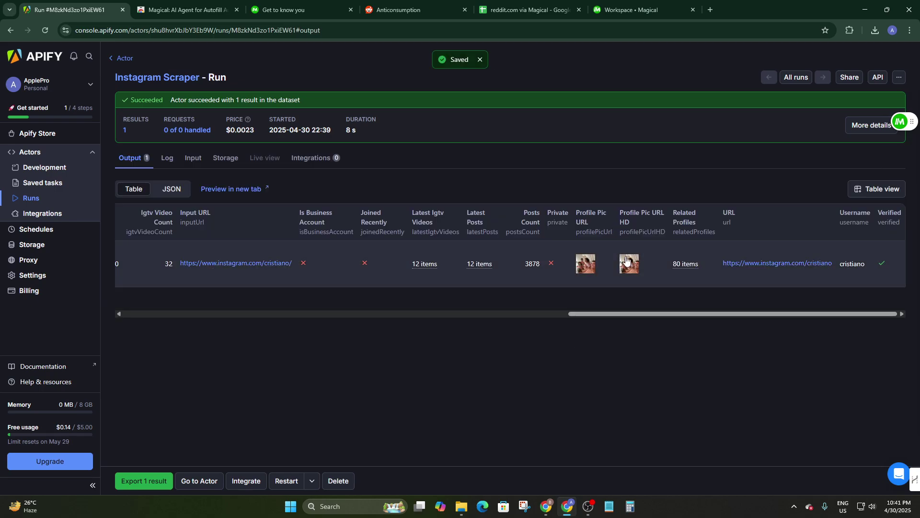
{"action": "left_click_drag", "start_coordinate": [582, 315], "coordinate": [141, 347]}
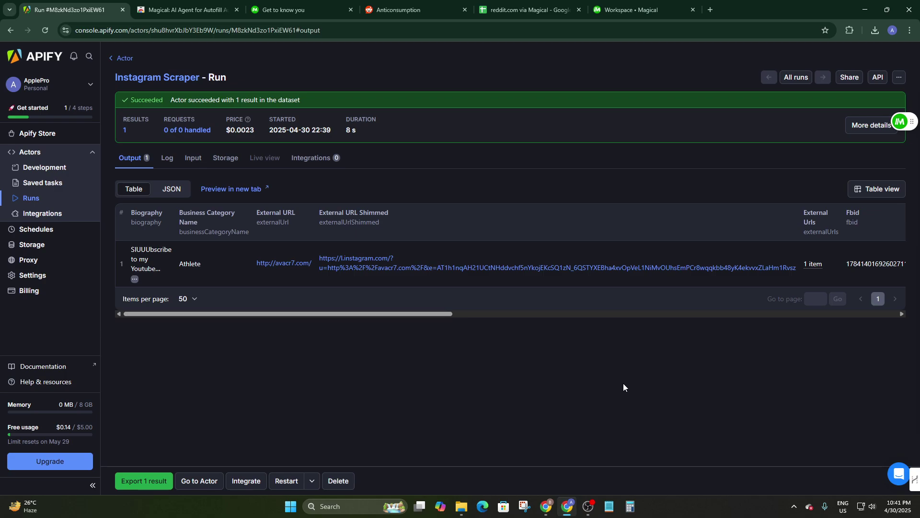
{"action": "left_click", "coordinate": [897, 120]}
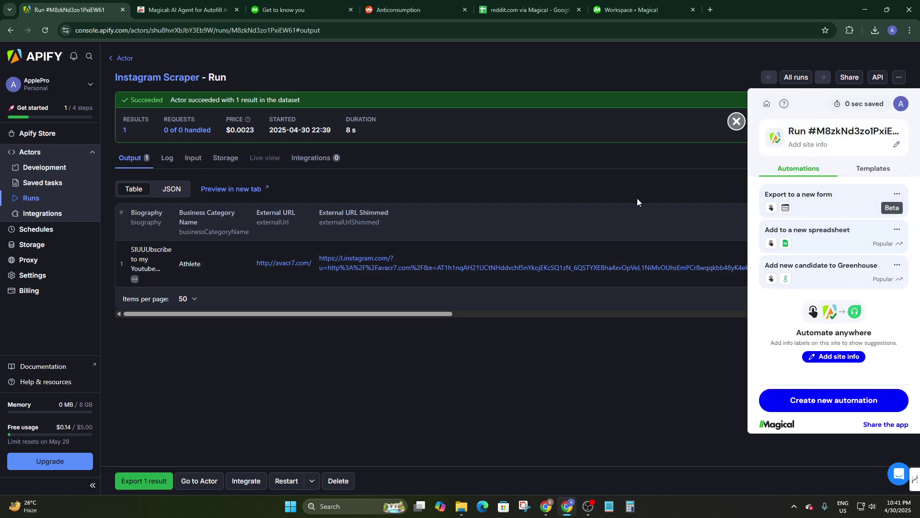